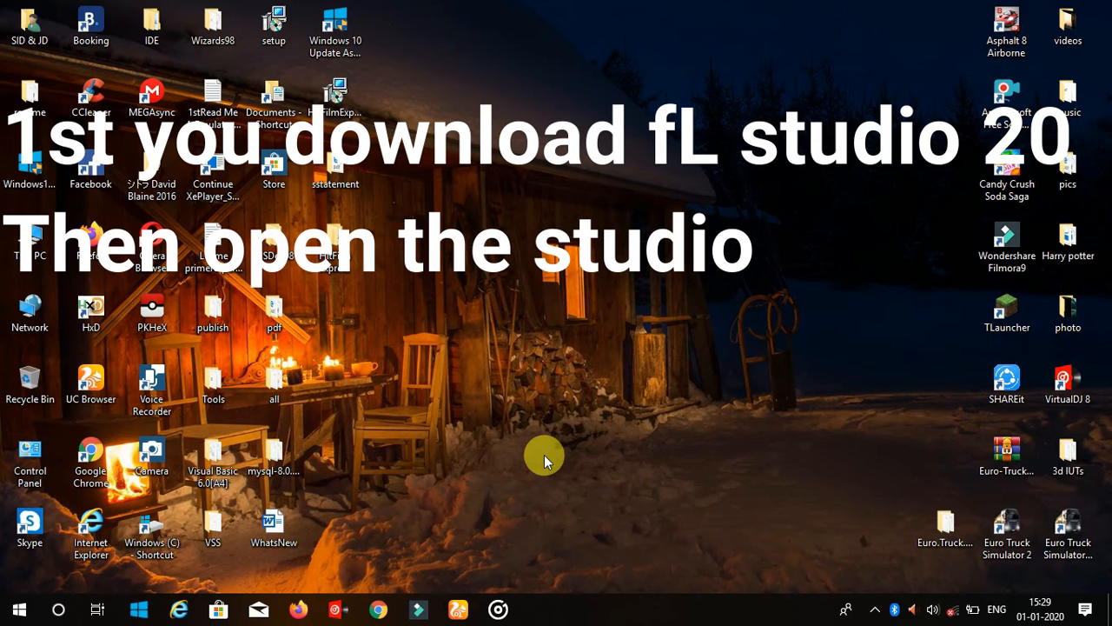
# Launch FL Studio 20.
pyautogui.press('super')
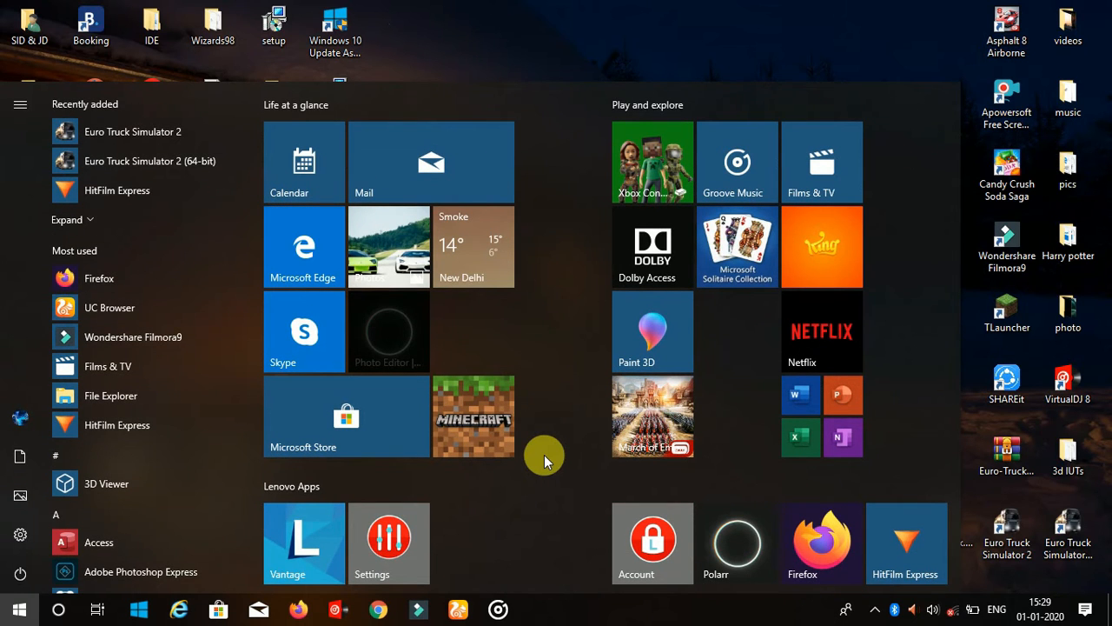
pyautogui.write('fl')
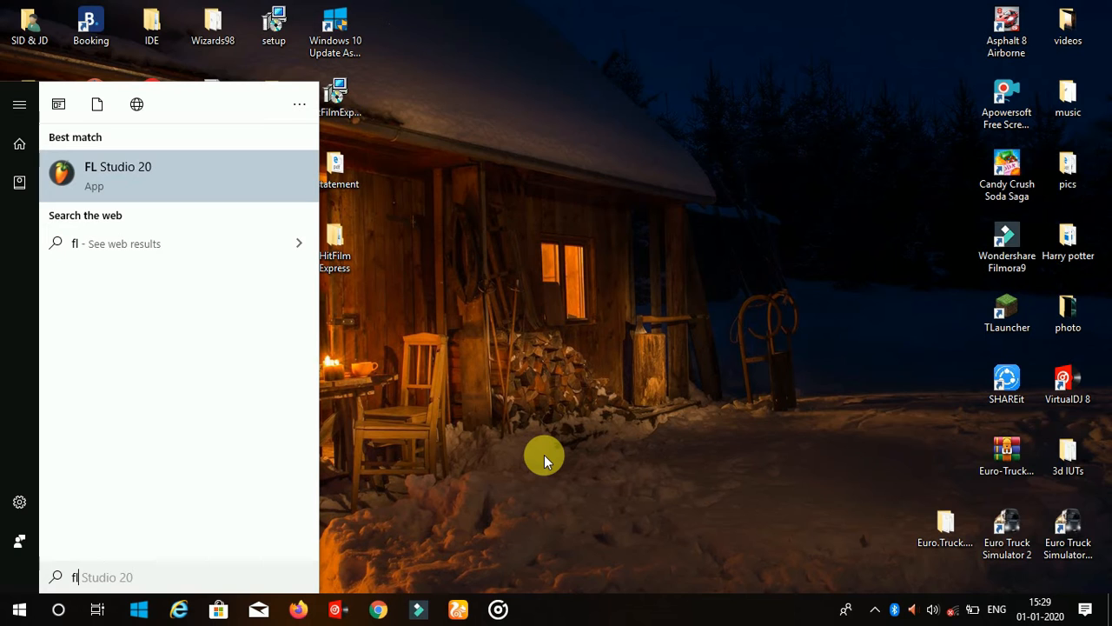
pyautogui.click(155, 172)
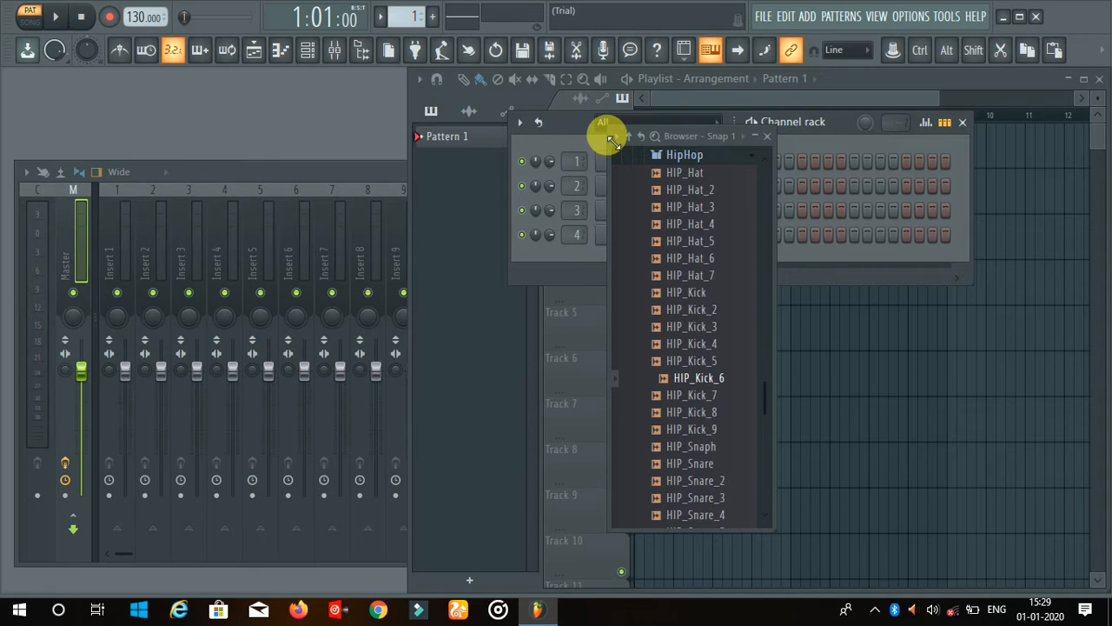
# Move the channel rack and browser windows clear of the playlist, and open the Kick channel's piano roll.
pyautogui.moveTo(560, 121); pyautogui.dragTo(52, 81)
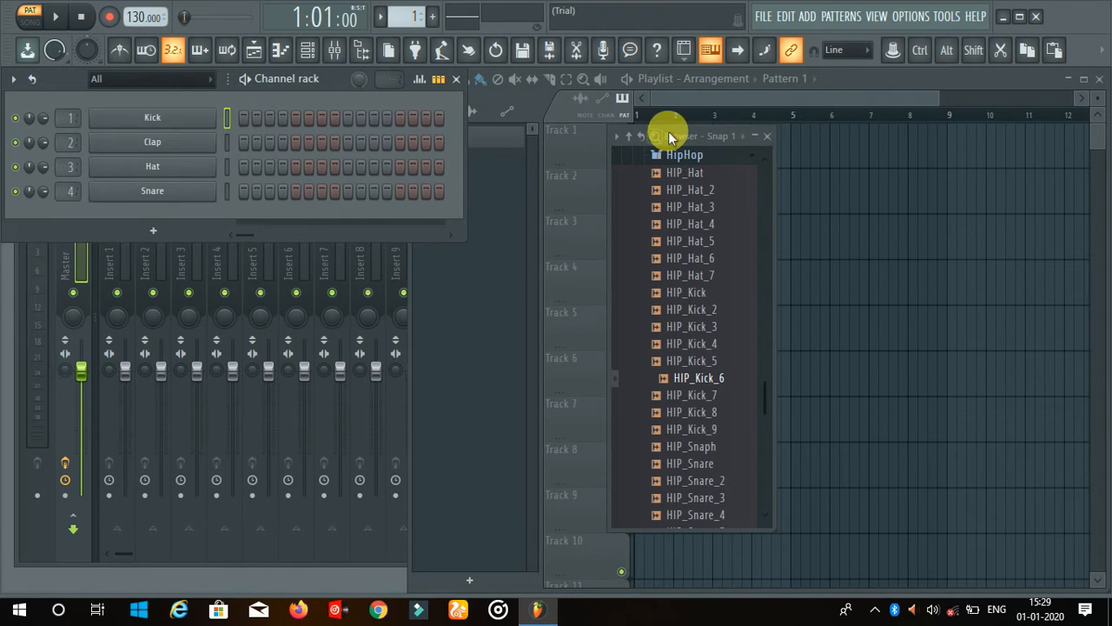
pyautogui.moveTo(678, 132); pyautogui.dragTo(485, 194)
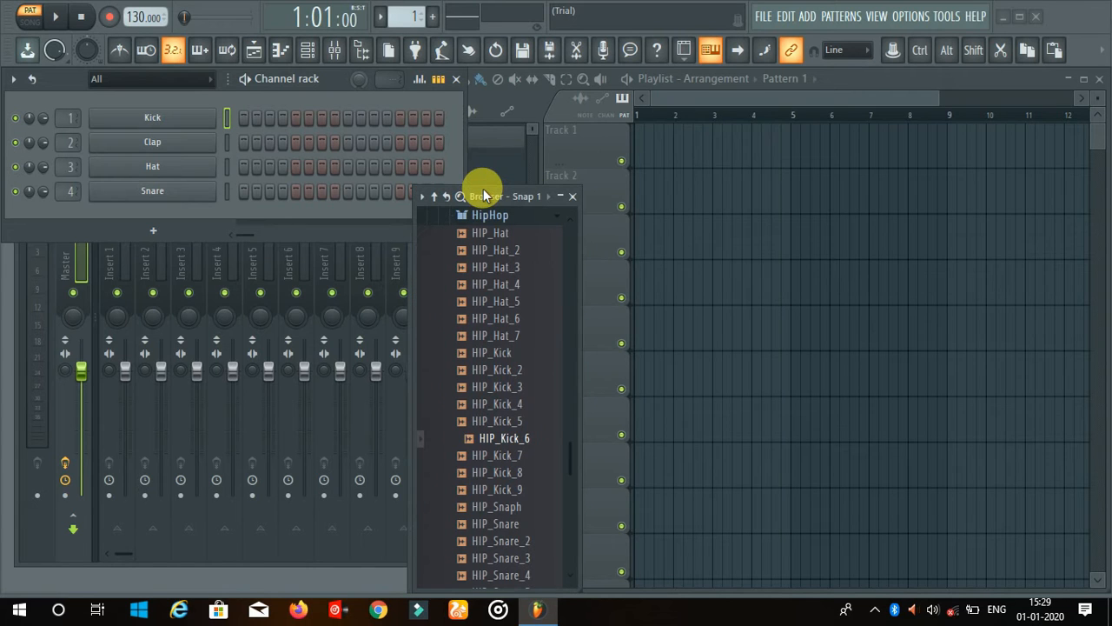
pyautogui.click(278, 51)
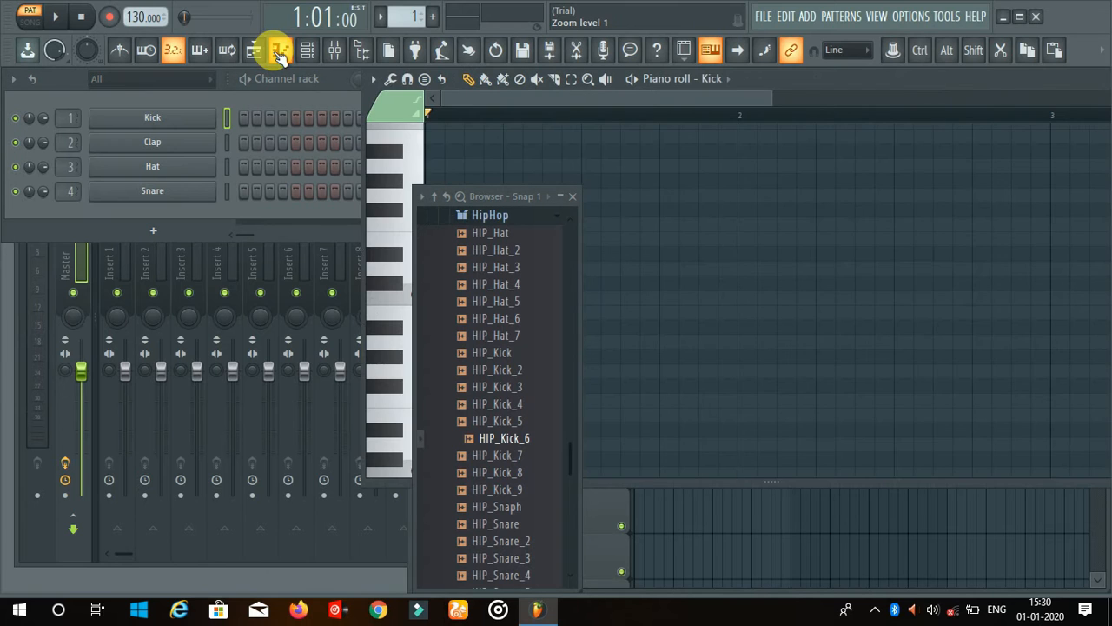
# Audition the Kick sound at several pitches on the piano roll keyboard.
pyautogui.click(393, 152)
pyautogui.click(393, 151)
pyautogui.click(392, 151)
pyautogui.click(392, 151)
pyautogui.click(393, 151)
pyautogui.click(393, 151)
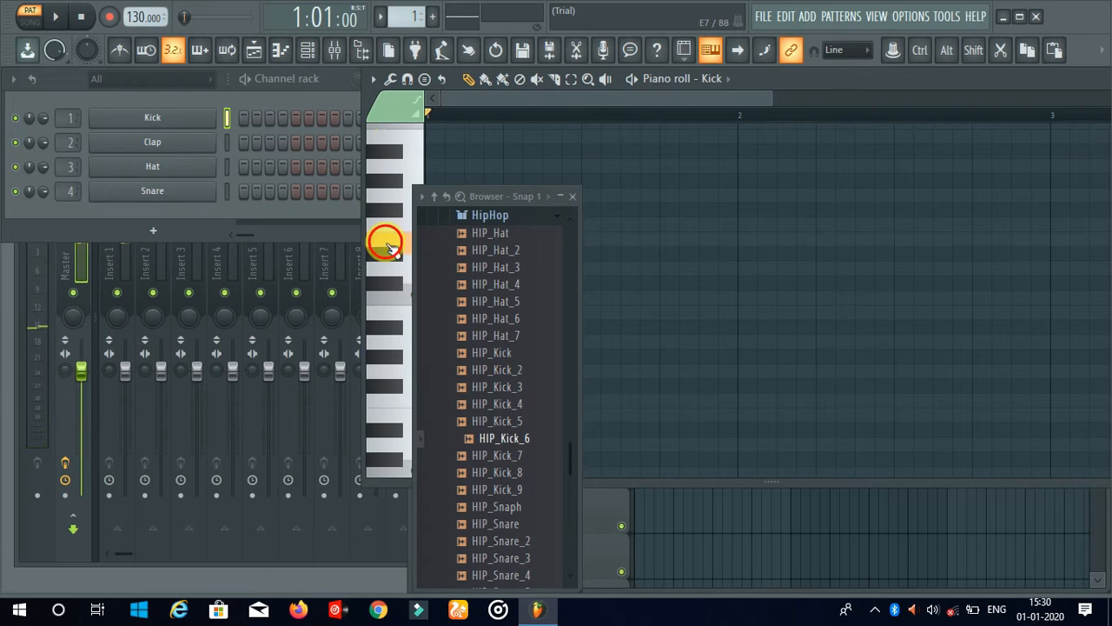
pyautogui.click(389, 278)
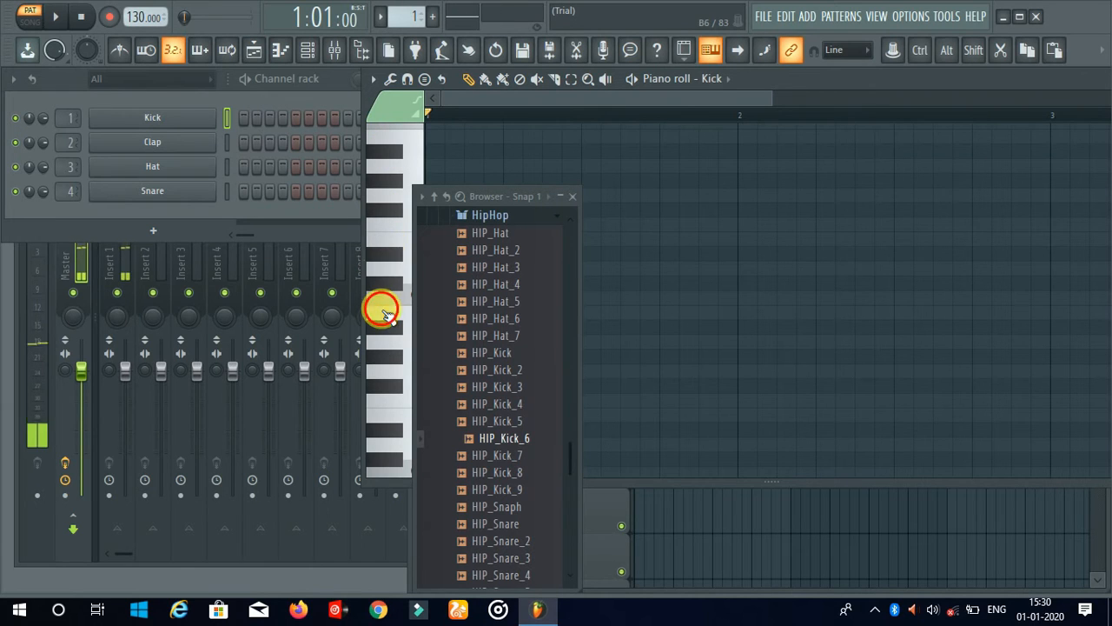
pyautogui.click(380, 360)
pyautogui.click(383, 368)
pyautogui.click(383, 367)
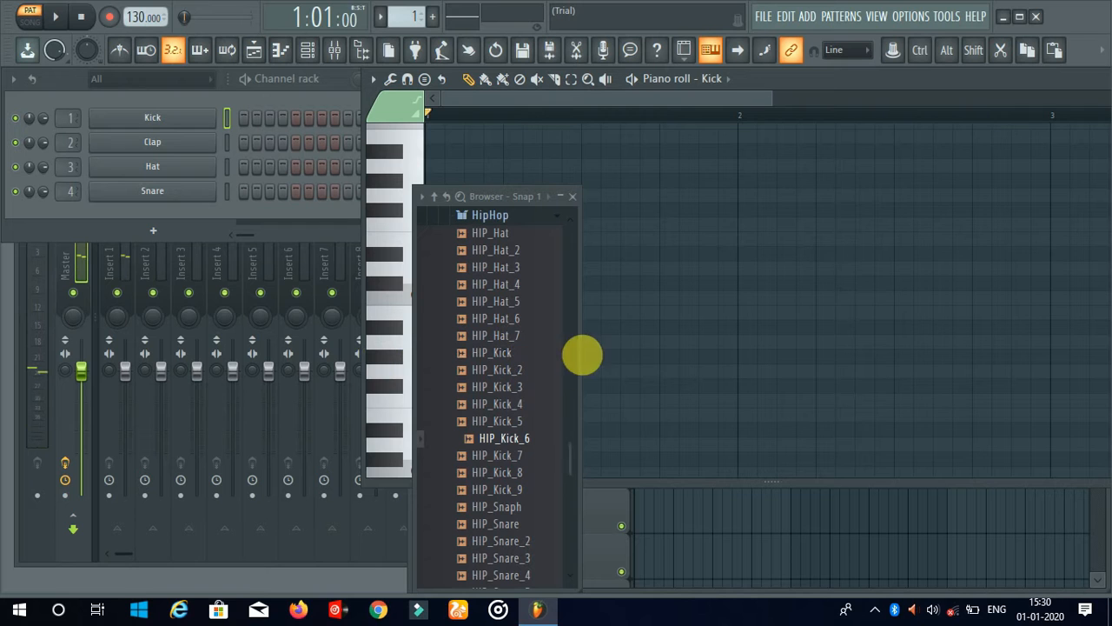
# Move the browser window off the piano roll keyboard and audition the Kick at A#6.
pyautogui.moveTo(485, 195); pyautogui.dragTo(193, 182)
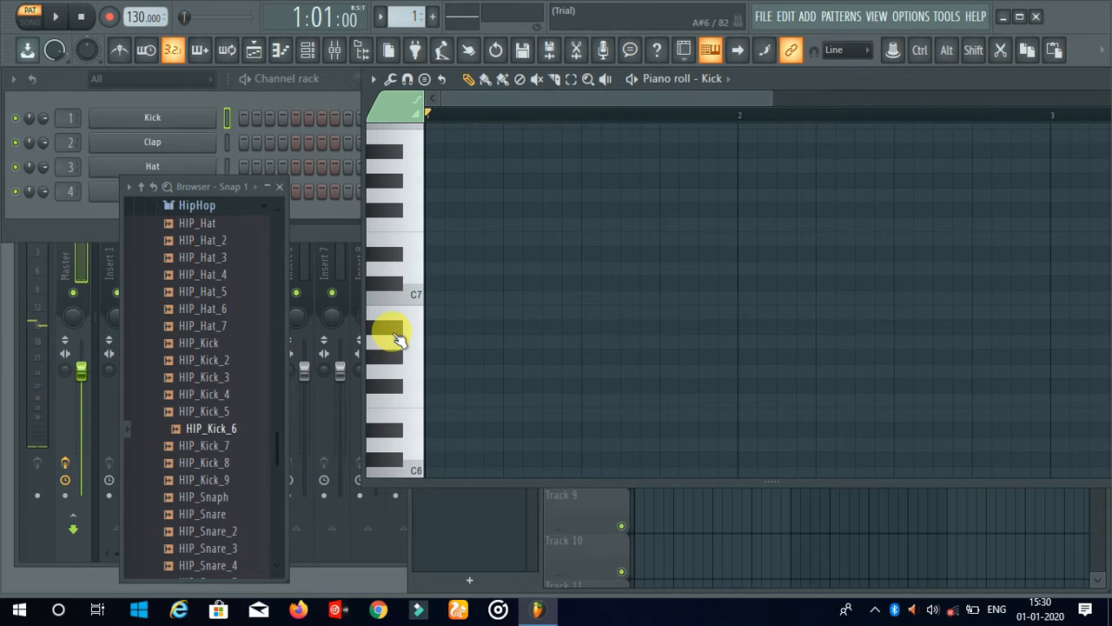
pyautogui.click(391, 333)
pyautogui.click(391, 333)
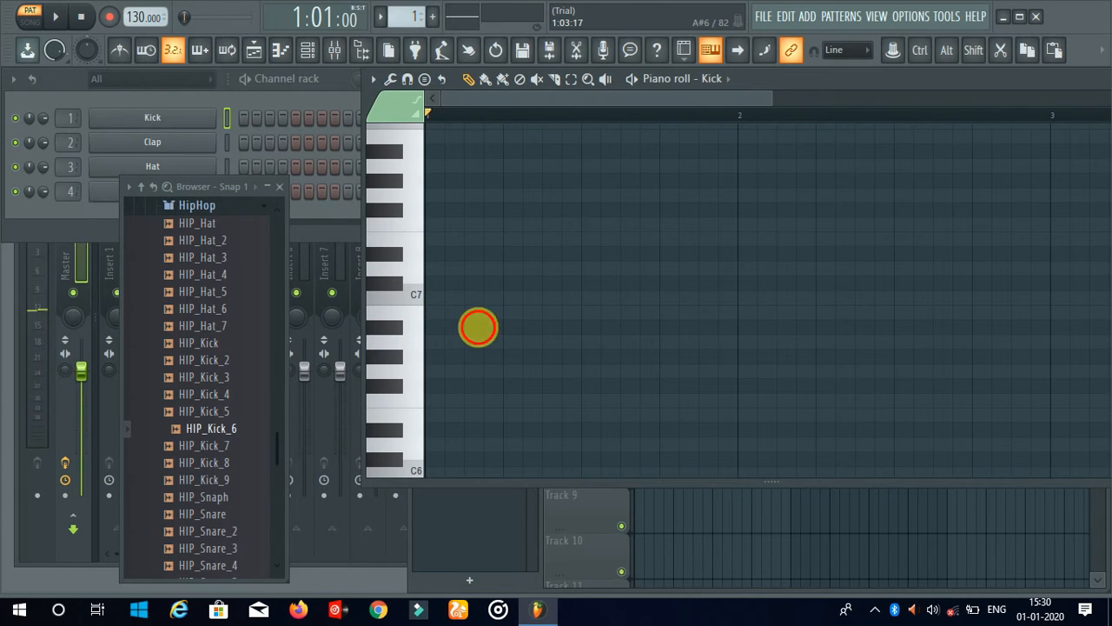
# Place nine two-step A#6 notes in the Kick piano roll, one every three steps from 1:04:00 to 2:12:00, and play the pattern.
pyautogui.click(485, 328)
pyautogui.click(546, 330)
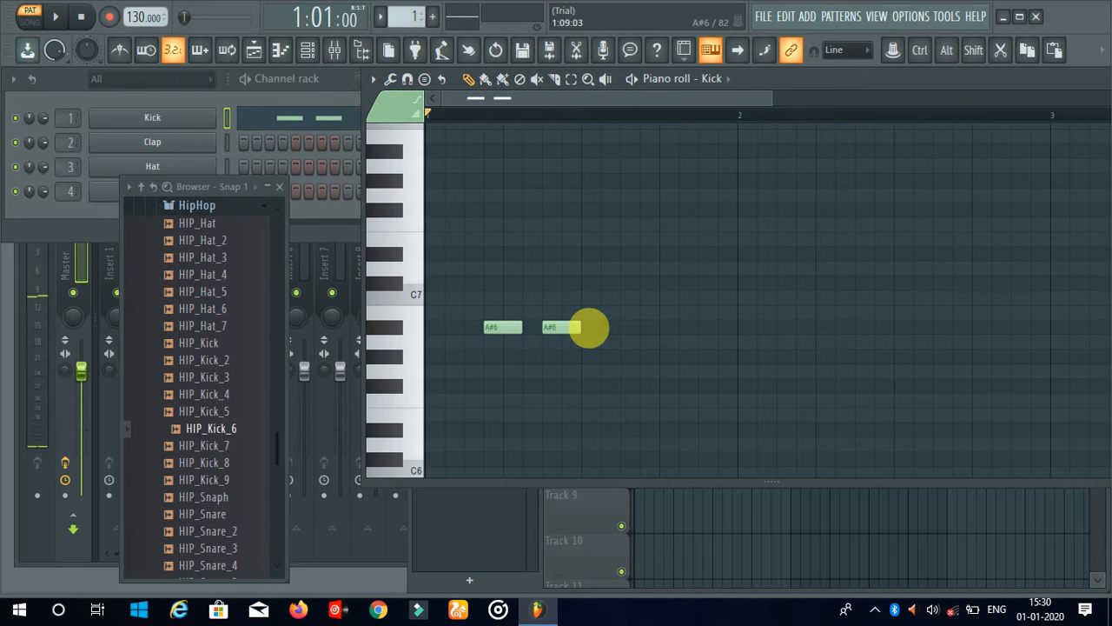
pyautogui.click(606, 328)
pyautogui.click(666, 328)
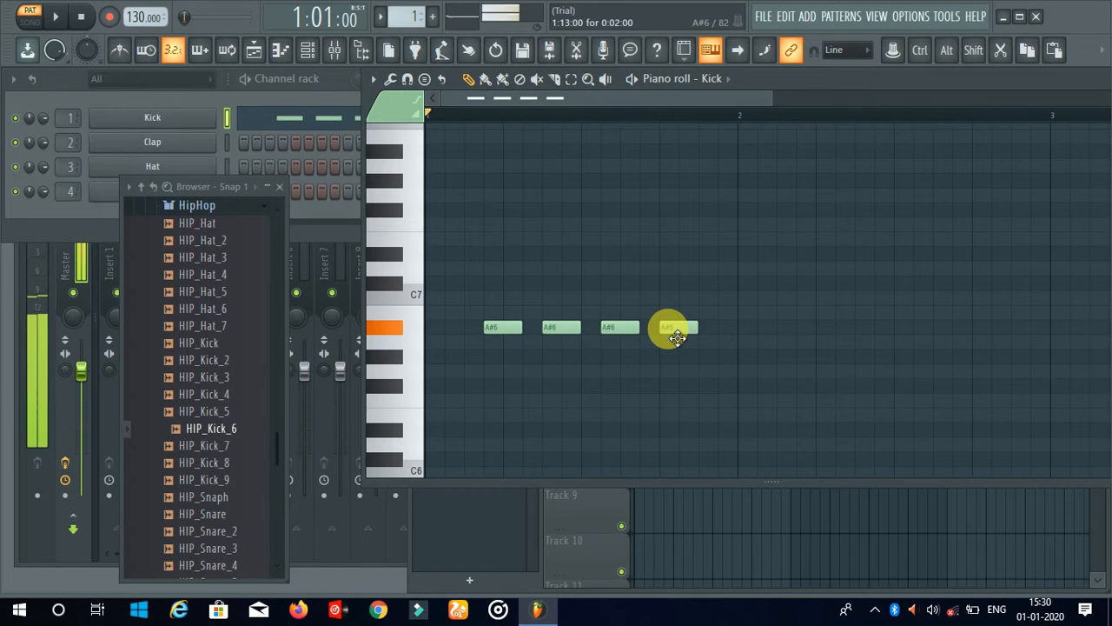
pyautogui.click(723, 328)
pyautogui.click(783, 328)
pyautogui.click(854, 330)
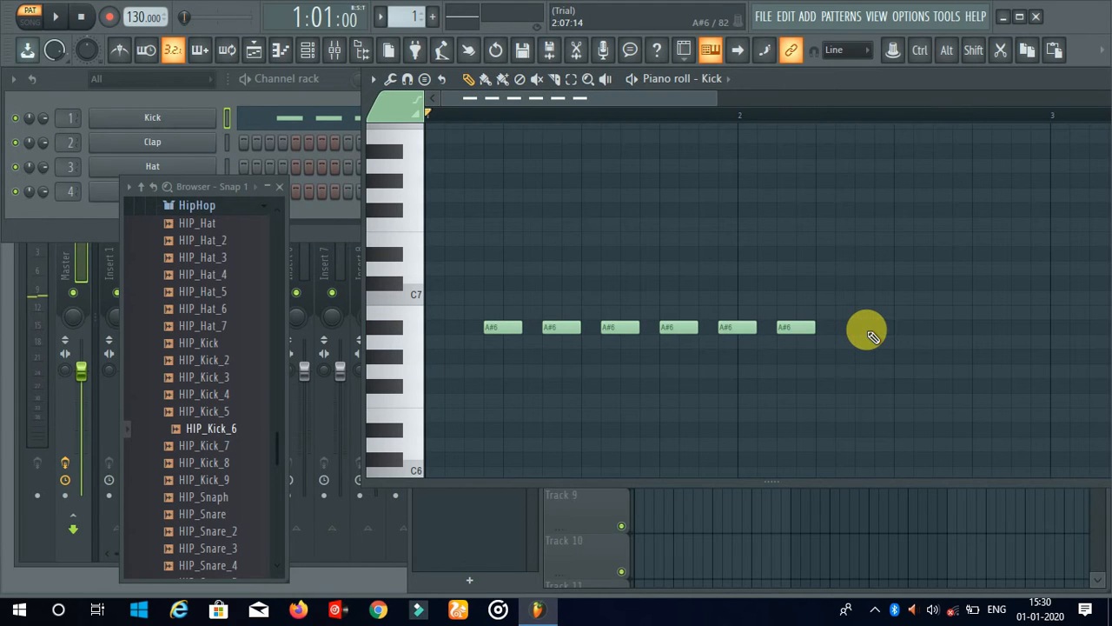
pyautogui.click(842, 330)
pyautogui.click(906, 330)
pyautogui.click(966, 330)
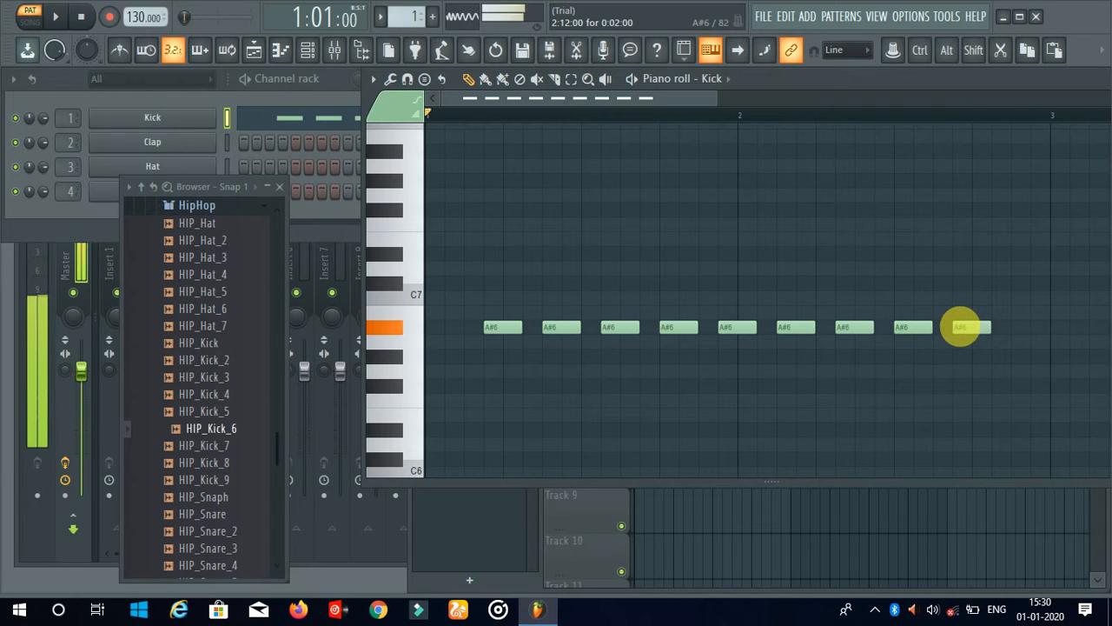
pyautogui.press('space')
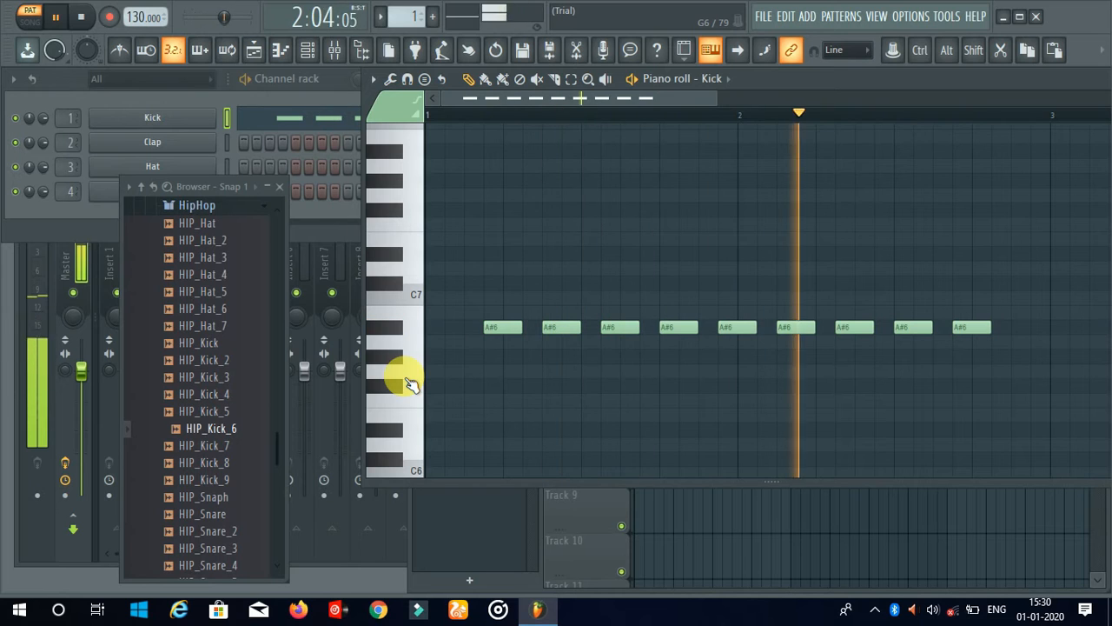
pyautogui.press('space')
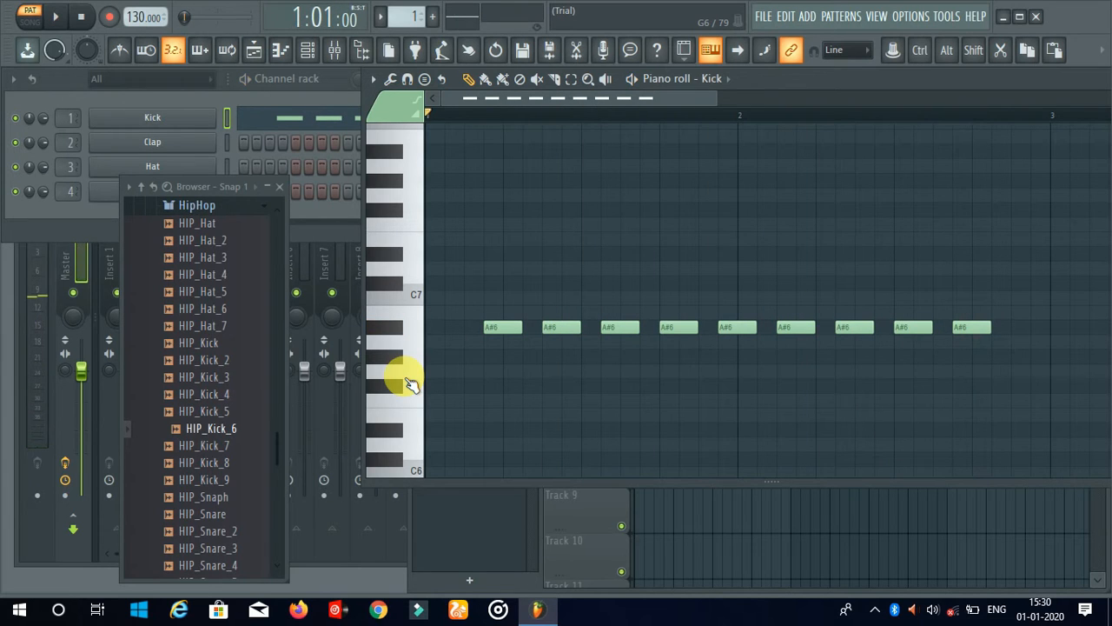
# Add seven two-step F#6 notes to the Kick piano roll, one every four steps from 1:05:00 to 2:13:00, and play the pattern.
pyautogui.click(390, 365)
pyautogui.click(389, 391)
pyautogui.click(390, 391)
pyautogui.click(515, 386)
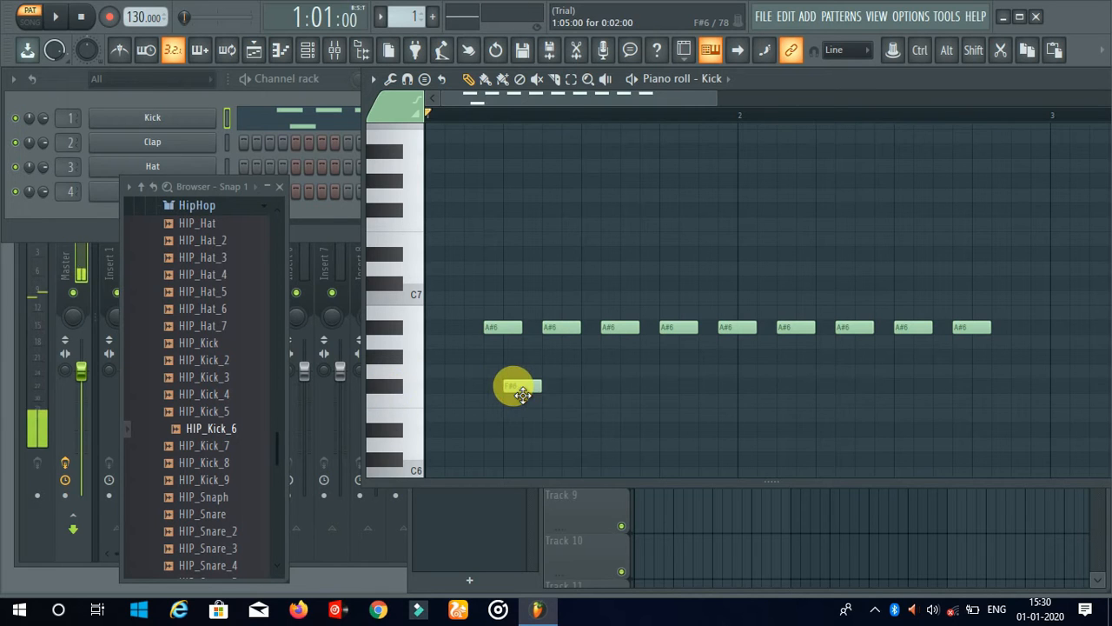
pyautogui.click(588, 387)
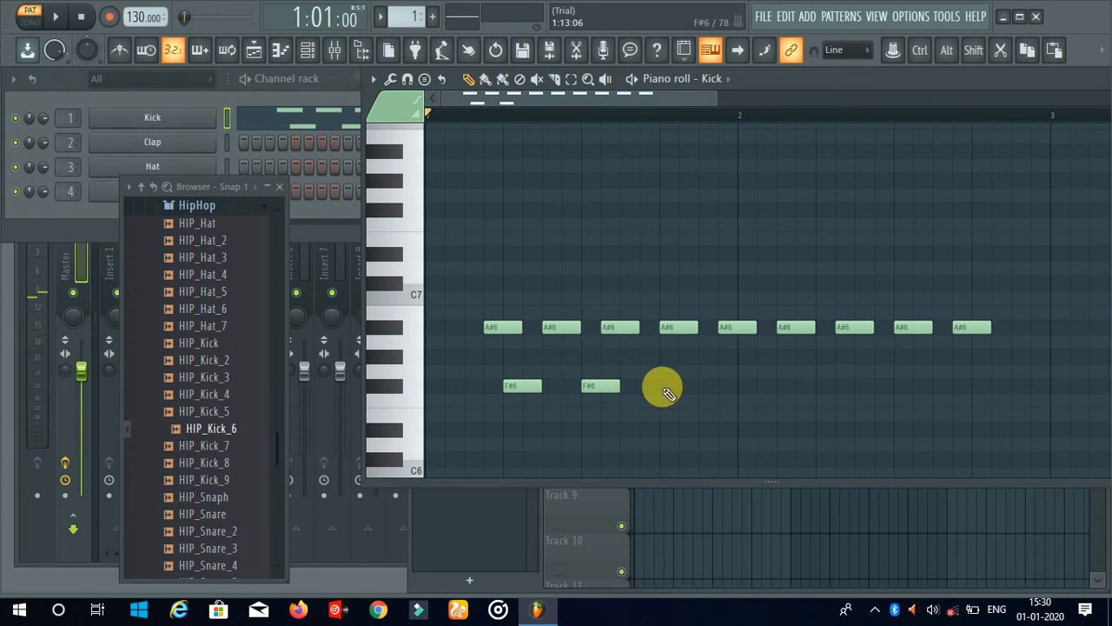
pyautogui.click(663, 386)
pyautogui.click(739, 387)
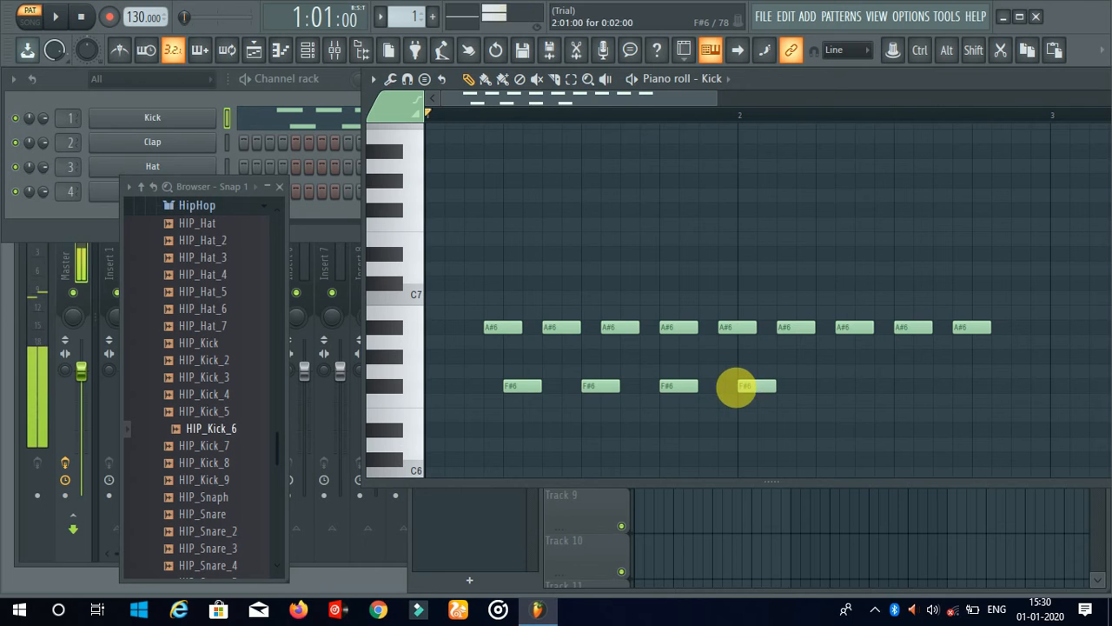
pyautogui.click(818, 387)
pyautogui.click(896, 387)
pyautogui.click(974, 387)
pyautogui.press('space')
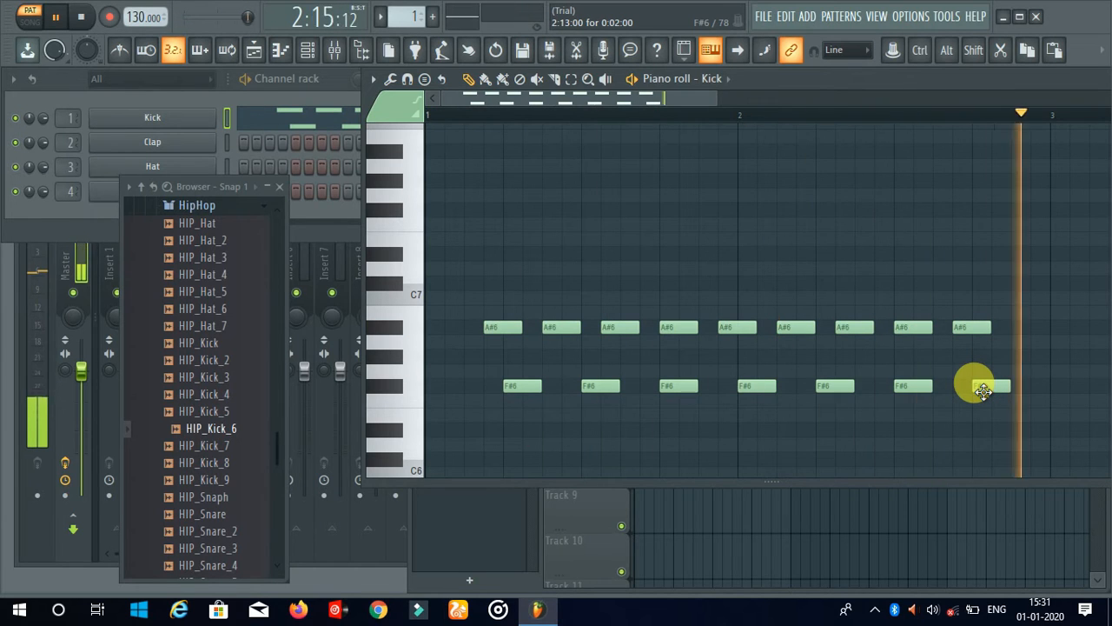
pyautogui.press('space')
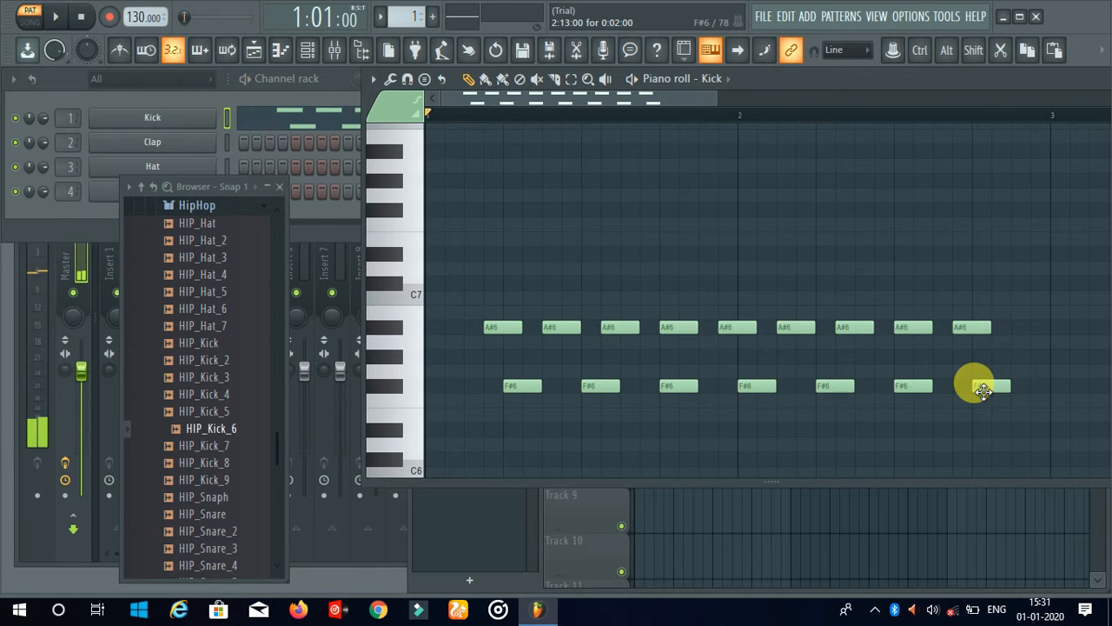
# Replay the pattern, replace the second A#6 note with one at 1:08:00, and listen to the change.
pyautogui.press('space')
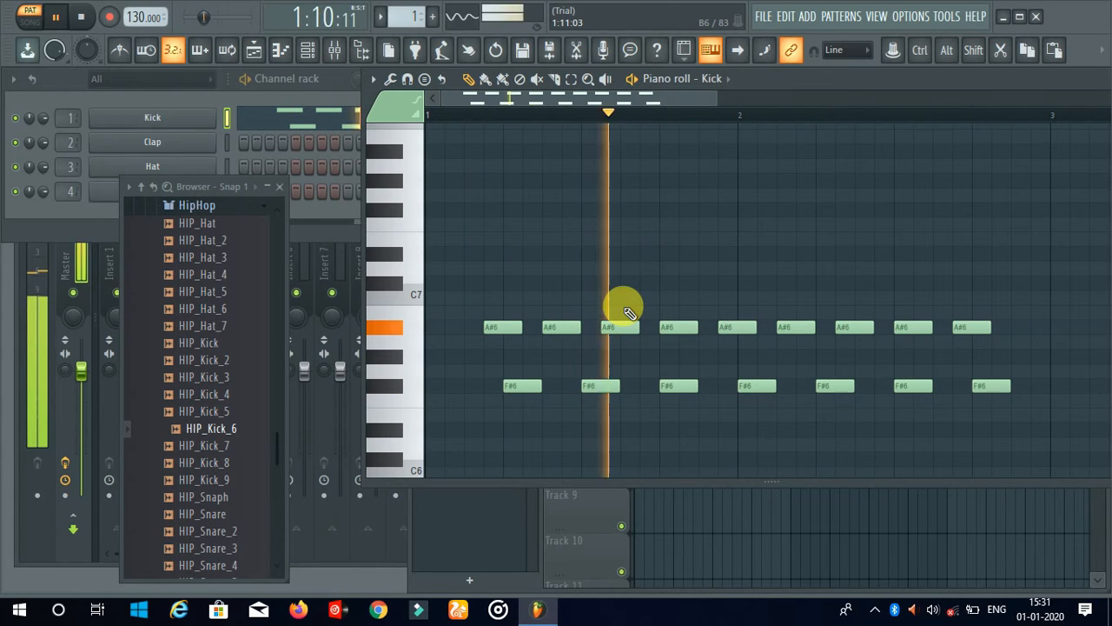
pyautogui.press('space')
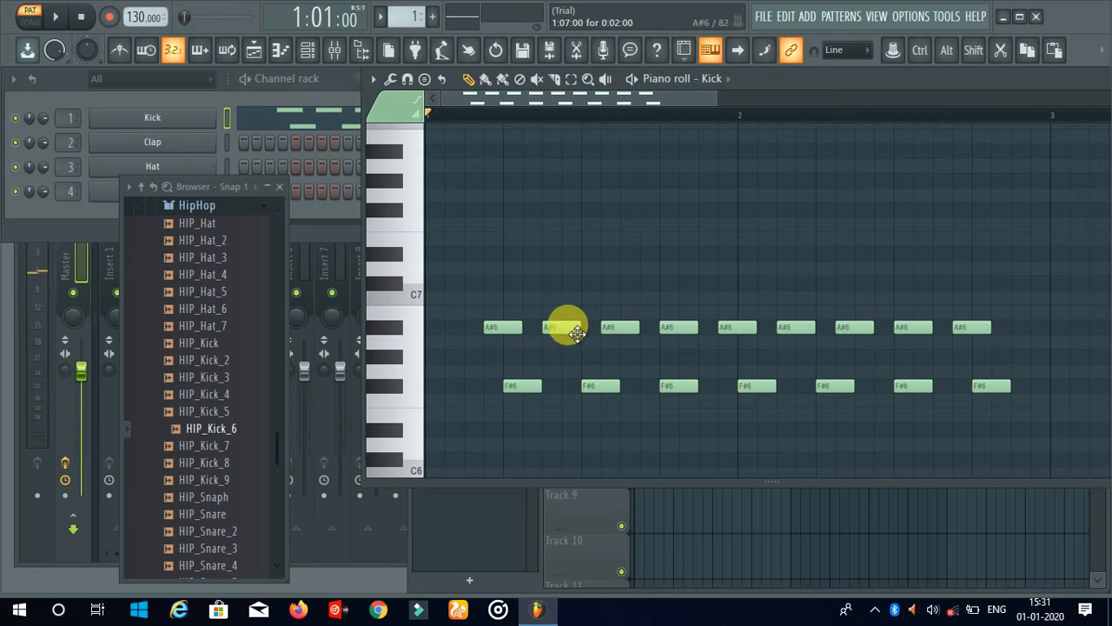
pyautogui.rightClick(574, 330)
pyautogui.click(574, 328)
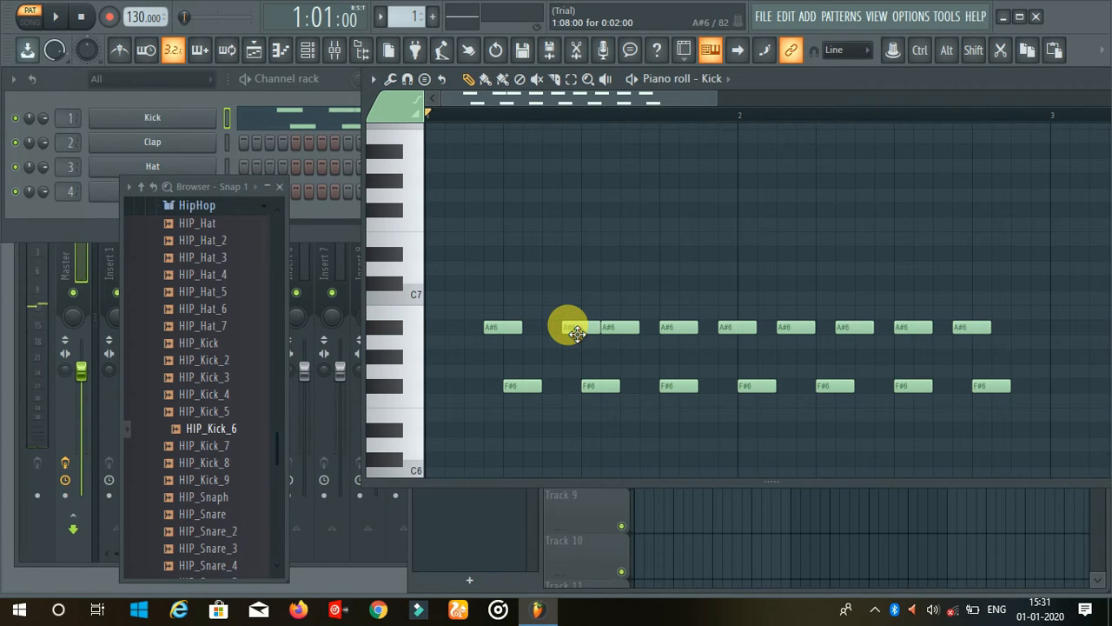
pyautogui.press('space')
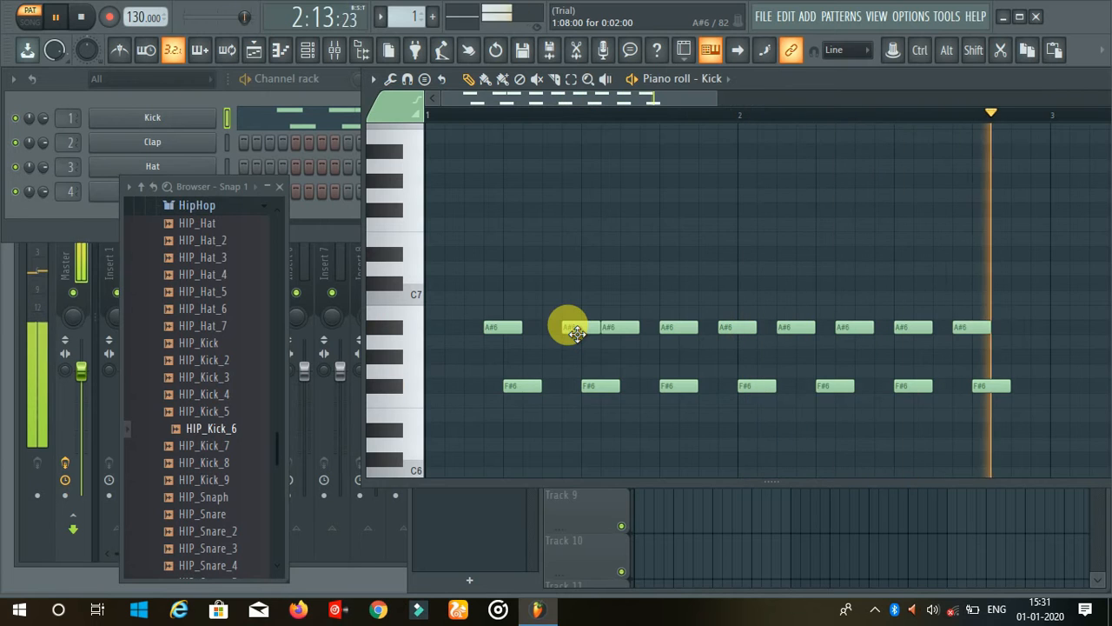
pyautogui.press('space')
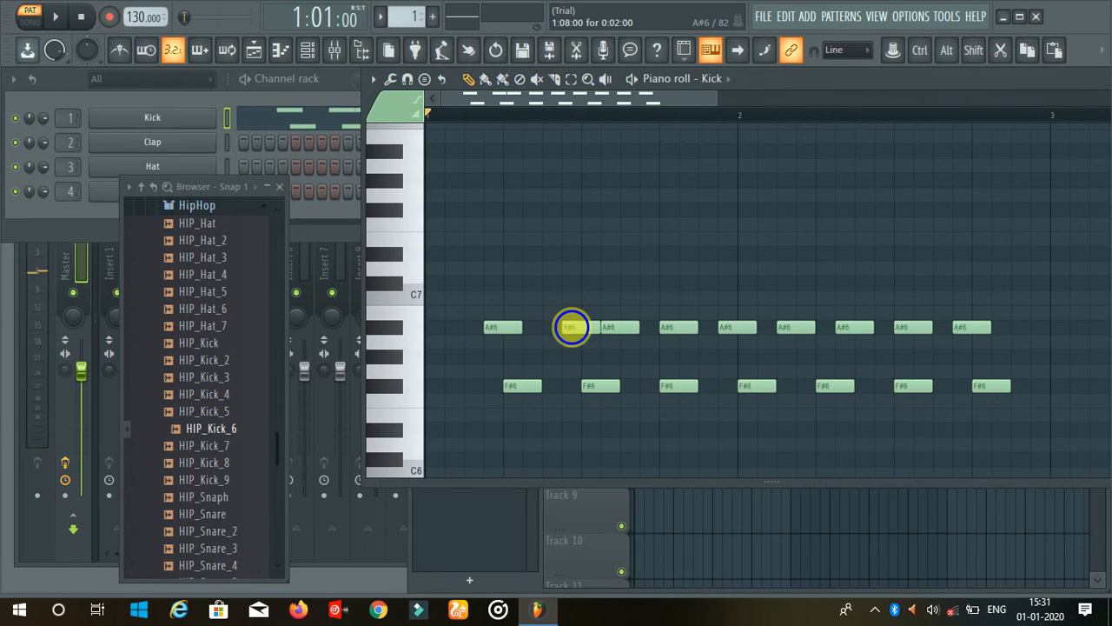
# Replace the second and third A#6 notes with a single A#6 note at 1:09:00, checking the pattern by playback.
pyautogui.press('space')
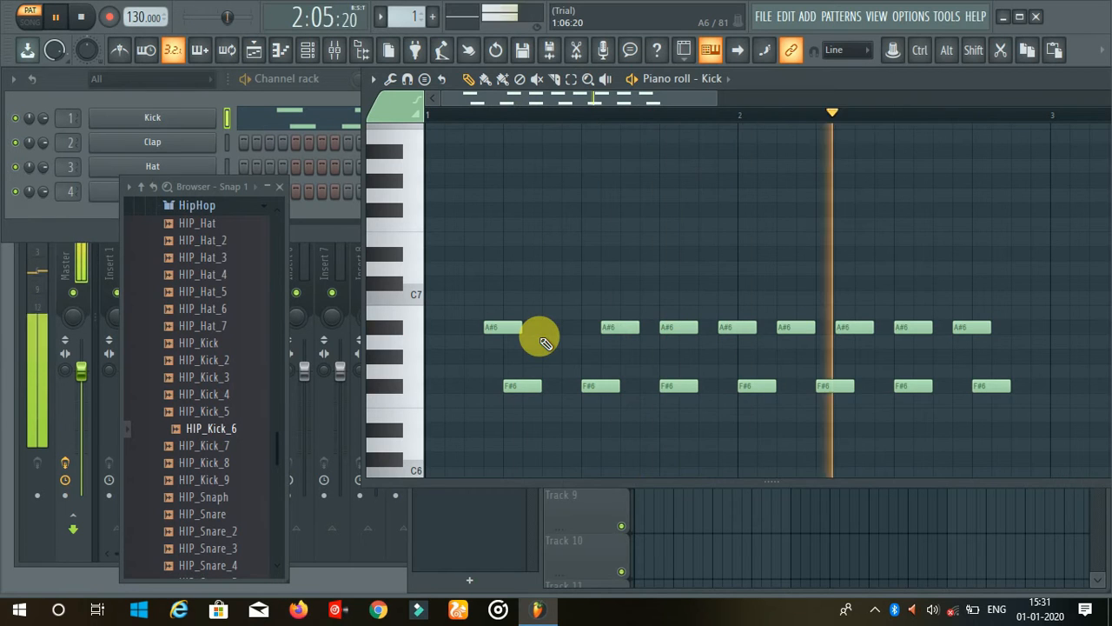
pyautogui.press('space')
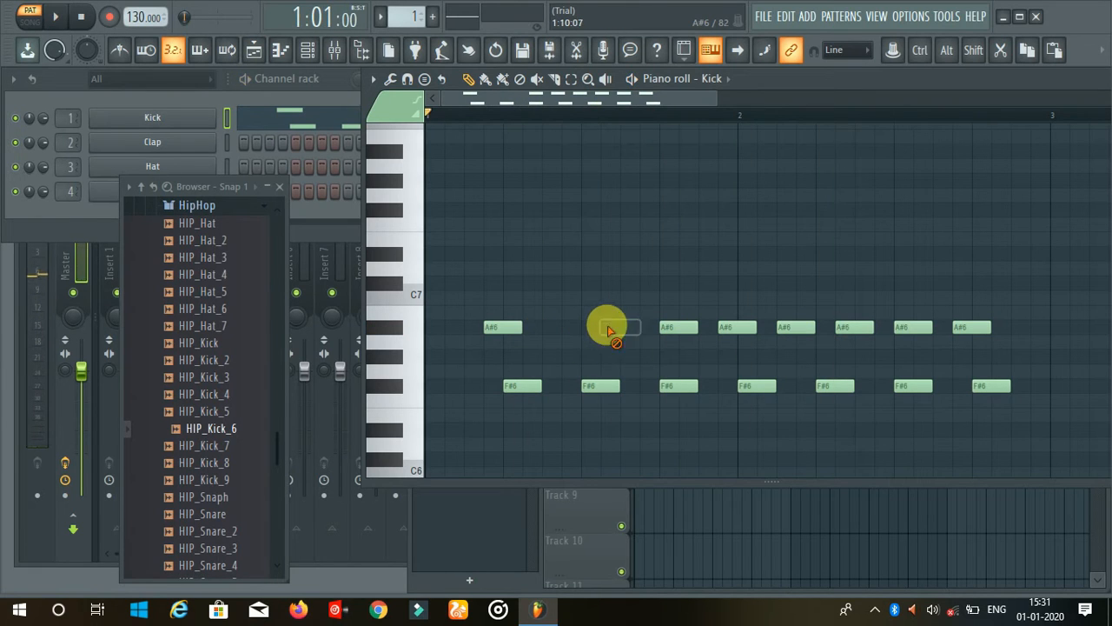
pyautogui.click(581, 330)
pyautogui.press('space')
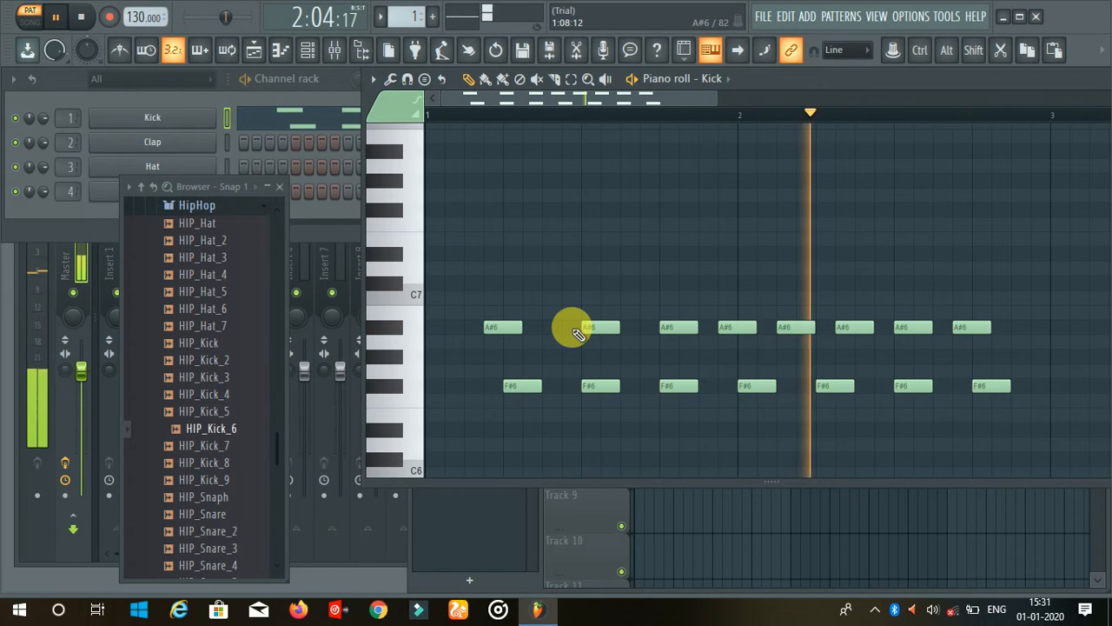
pyautogui.press('space')
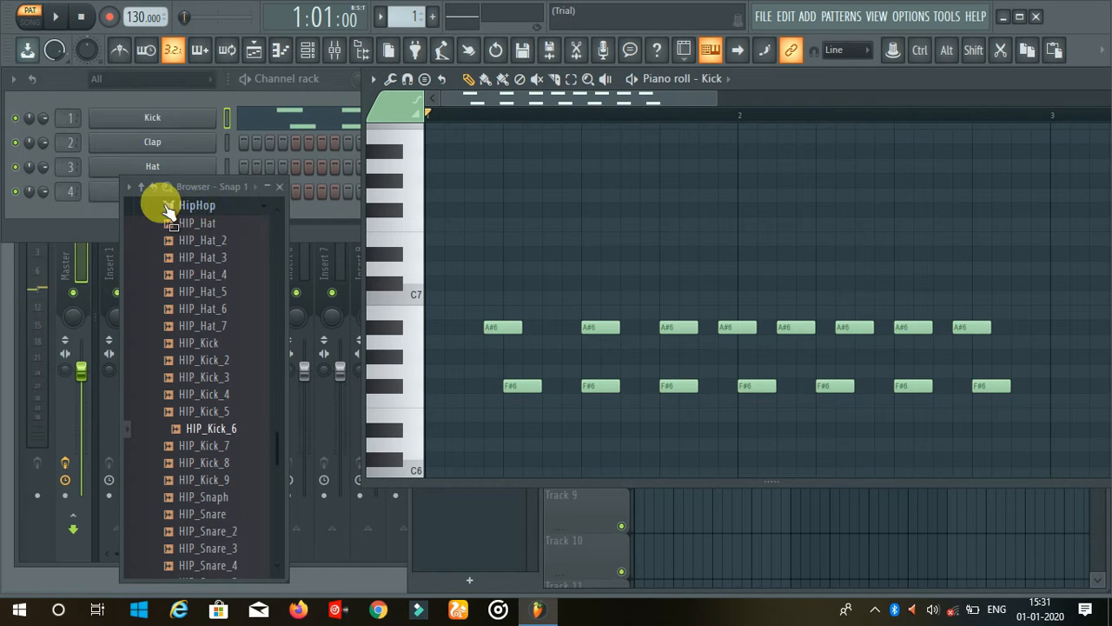
# Preview the DL Broken sample from the browser's Loops folder and load it into the Hat channel.
pyautogui.click(265, 204)
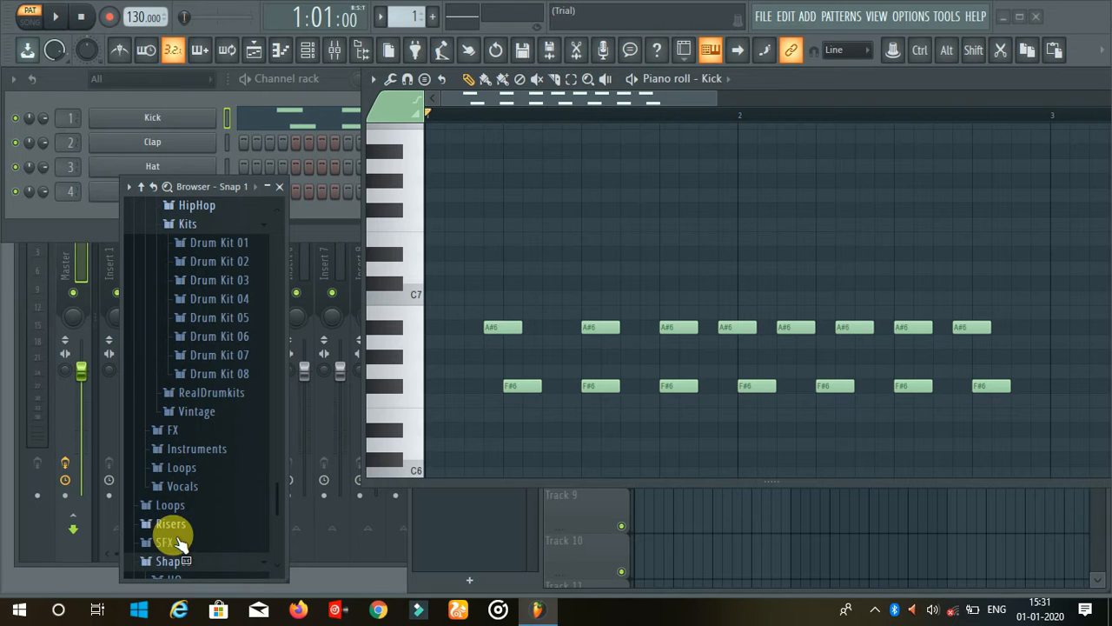
pyautogui.click(178, 504)
pyautogui.click(183, 349)
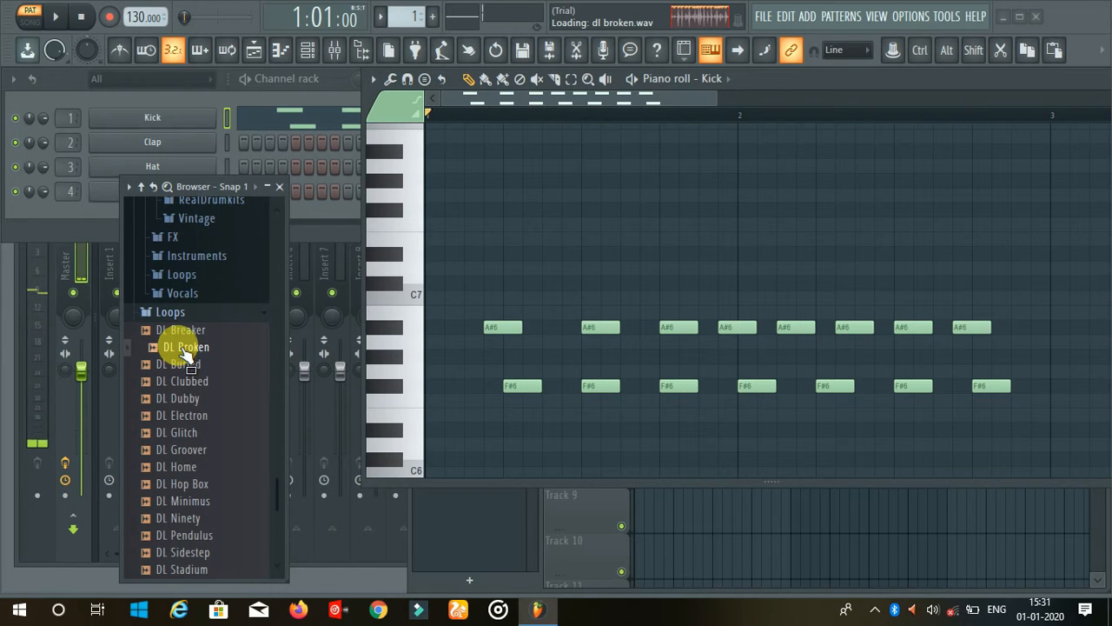
pyautogui.moveTo(178, 313); pyautogui.dragTo(128, 162)
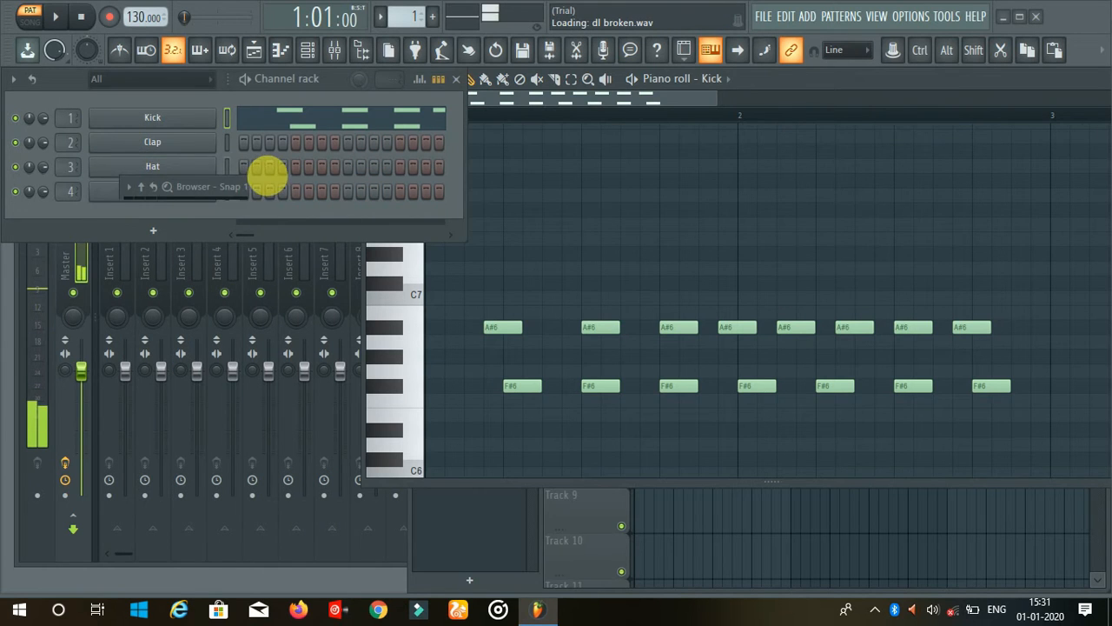
# Turn on every other step of the DL Broken channel from step 1 to step 15, and play the pattern.
pyautogui.click(246, 167)
pyautogui.click(272, 170)
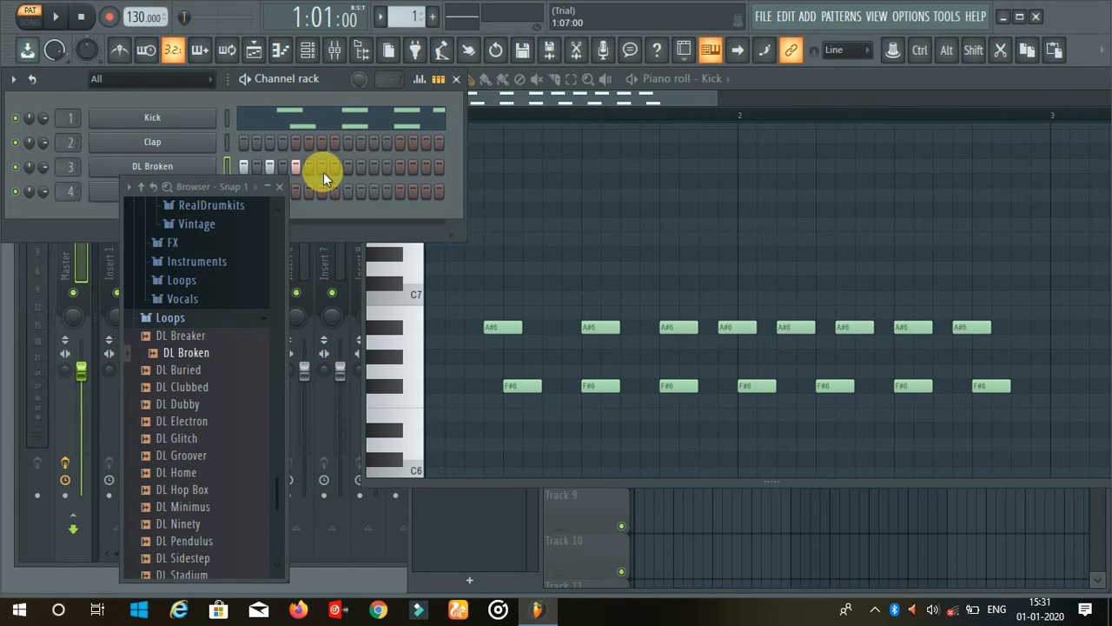
pyautogui.click(348, 169)
pyautogui.click(426, 169)
pyautogui.press('space')
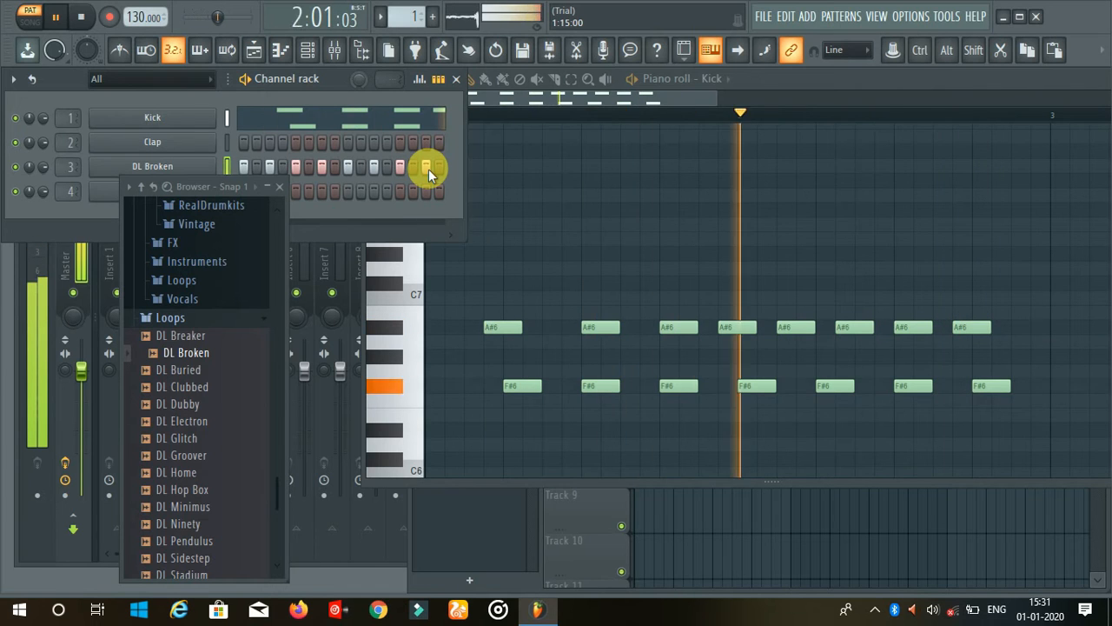
pyautogui.press('space')
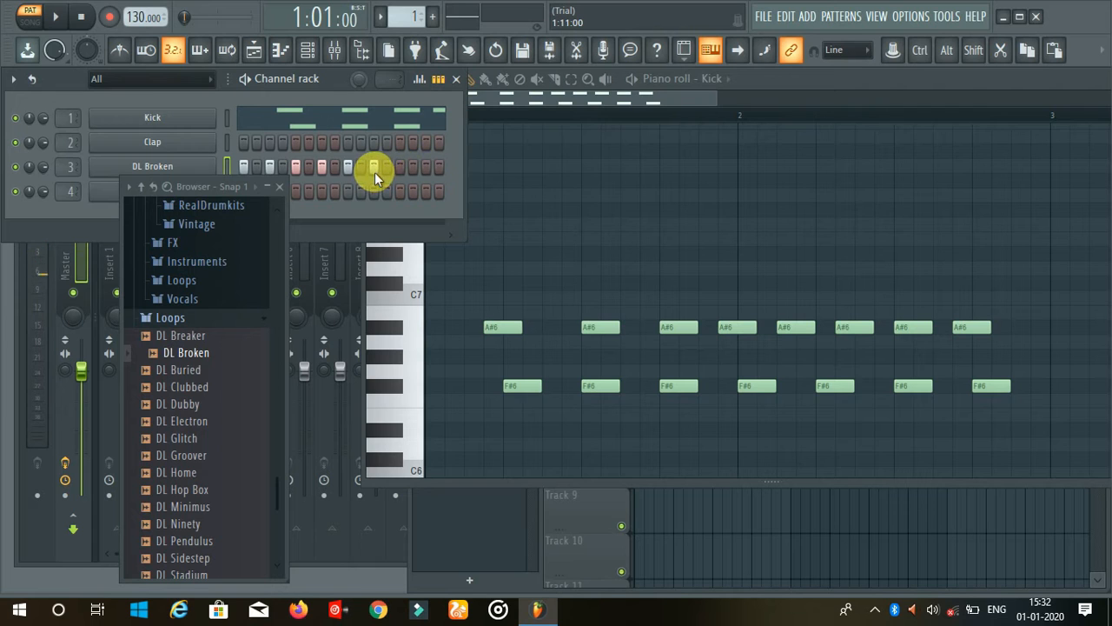
# Clear all DL Broken steps except the first, and play the pattern again.
pyautogui.click(326, 172)
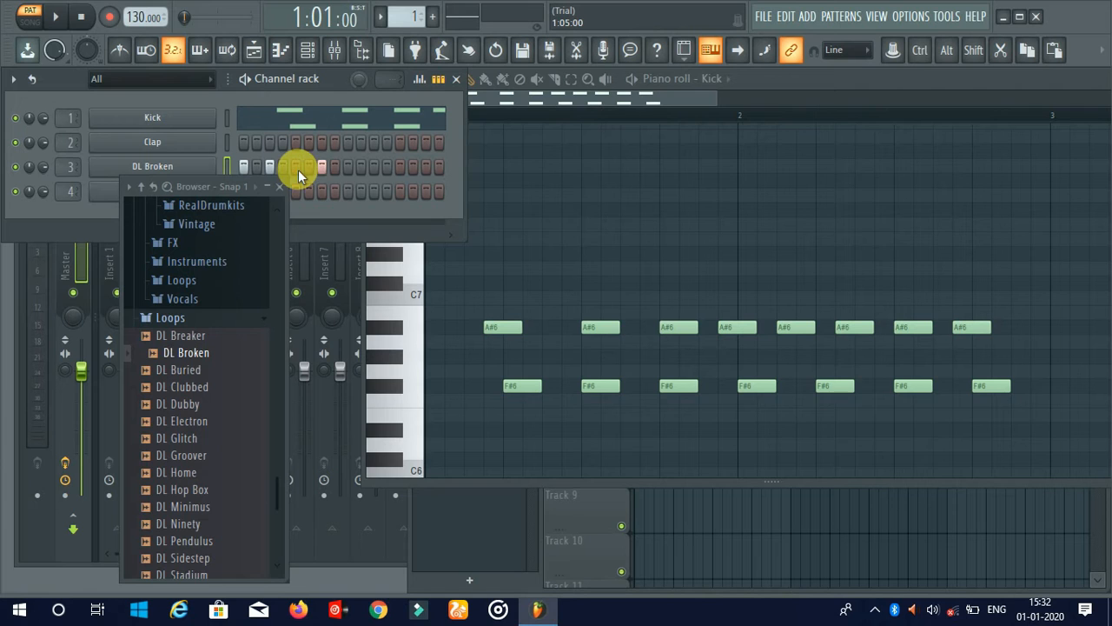
pyautogui.click(327, 173)
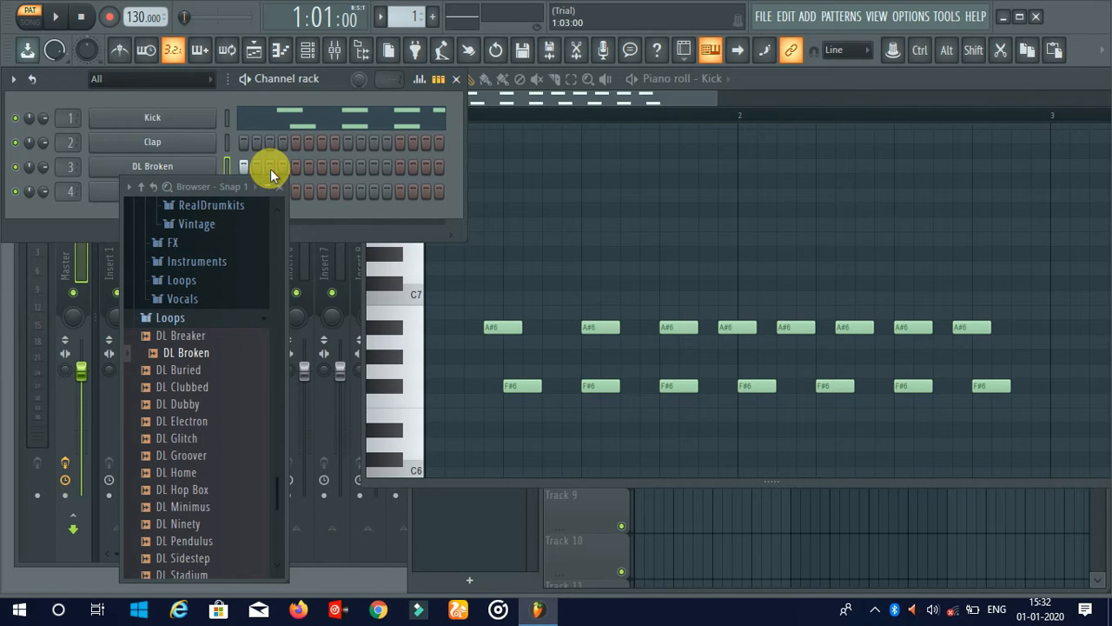
pyautogui.press('space')
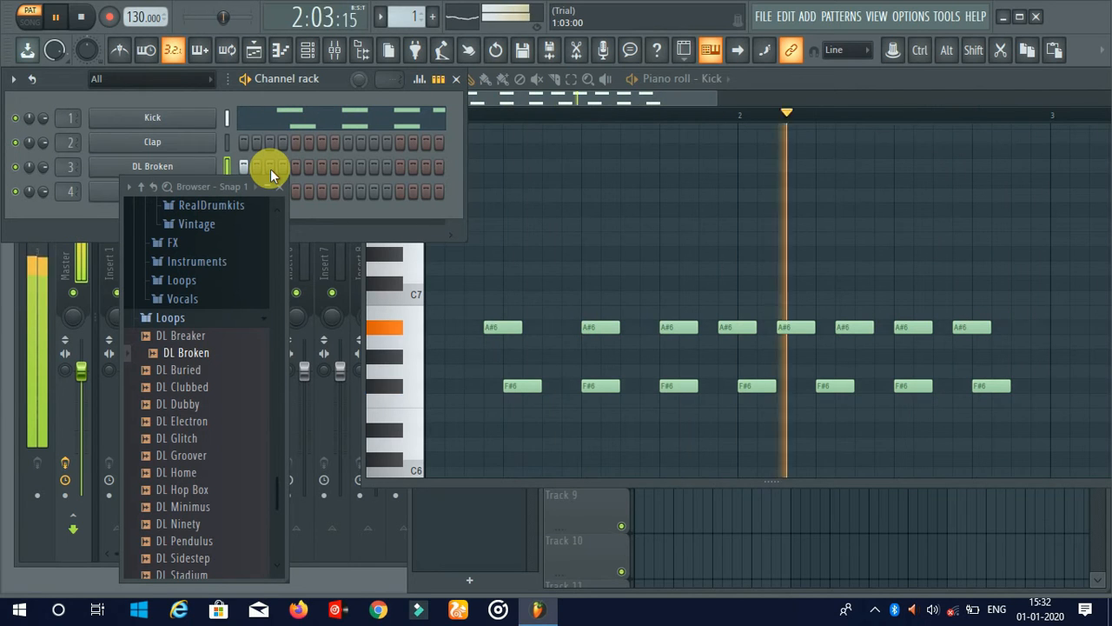
pyautogui.press('space')
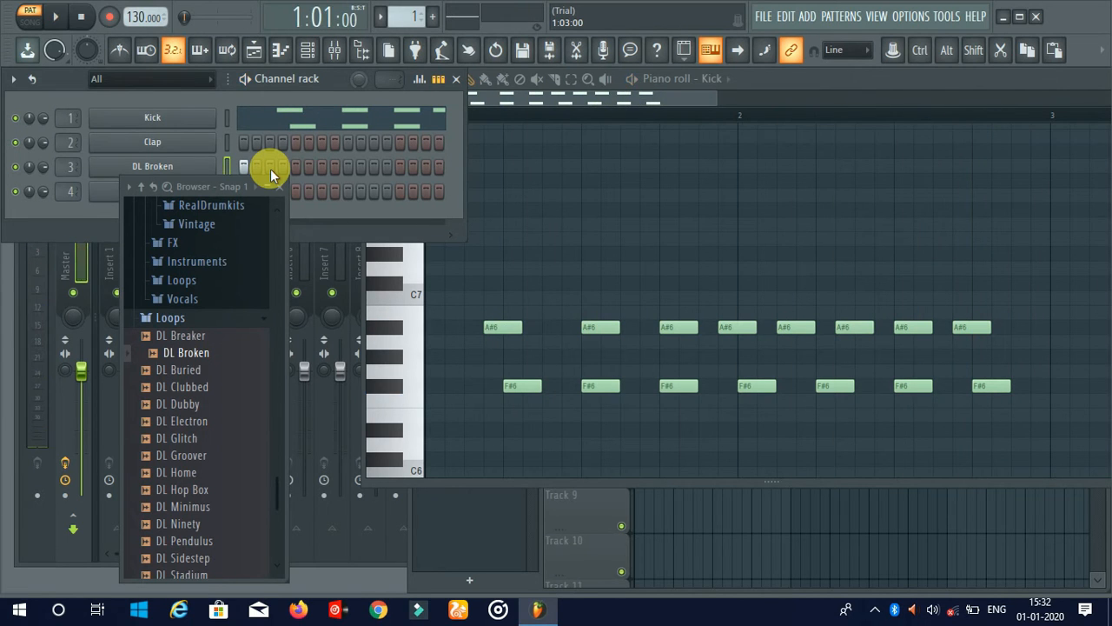
# Collapse the Loops folder, preview FX Big Reverse from the SFX folder, and load it into channel 4.
pyautogui.click(201, 320)
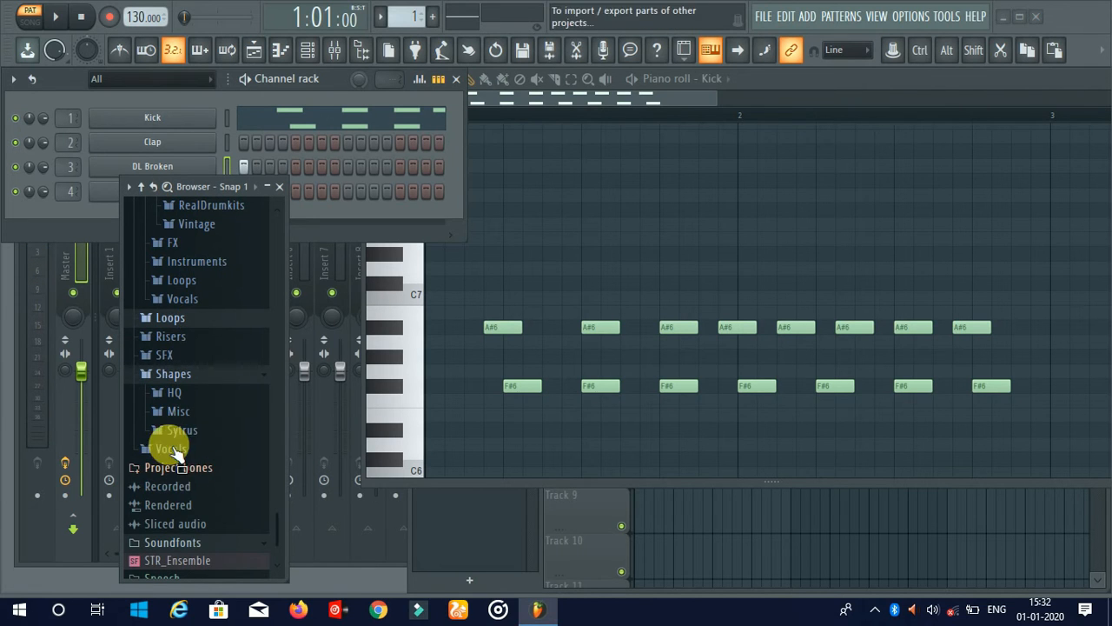
pyautogui.click(170, 355)
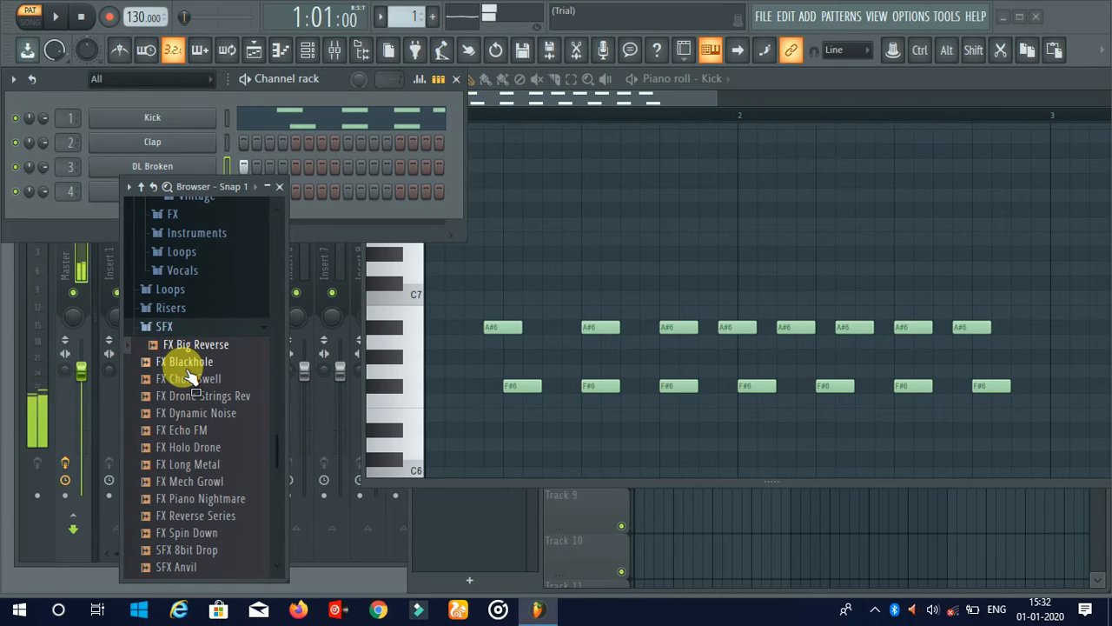
pyautogui.moveTo(190, 361); pyautogui.dragTo(87, 191)
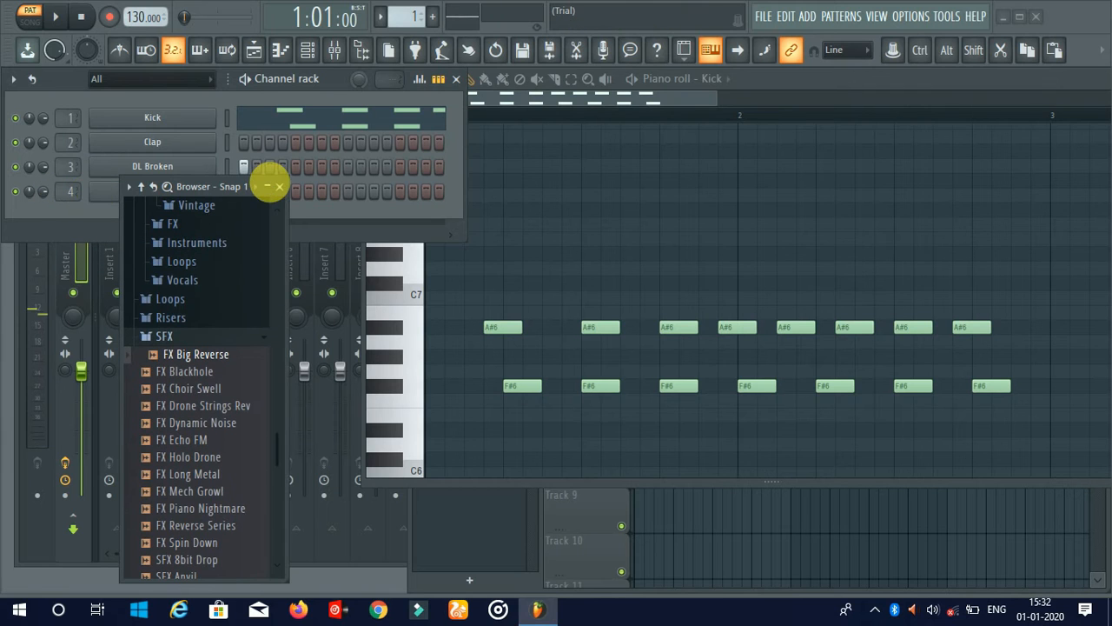
# Turn on steps 6 and 11 of the FX Big Reverse channel, listening to the pattern.
pyautogui.click(310, 189)
pyautogui.press('space')
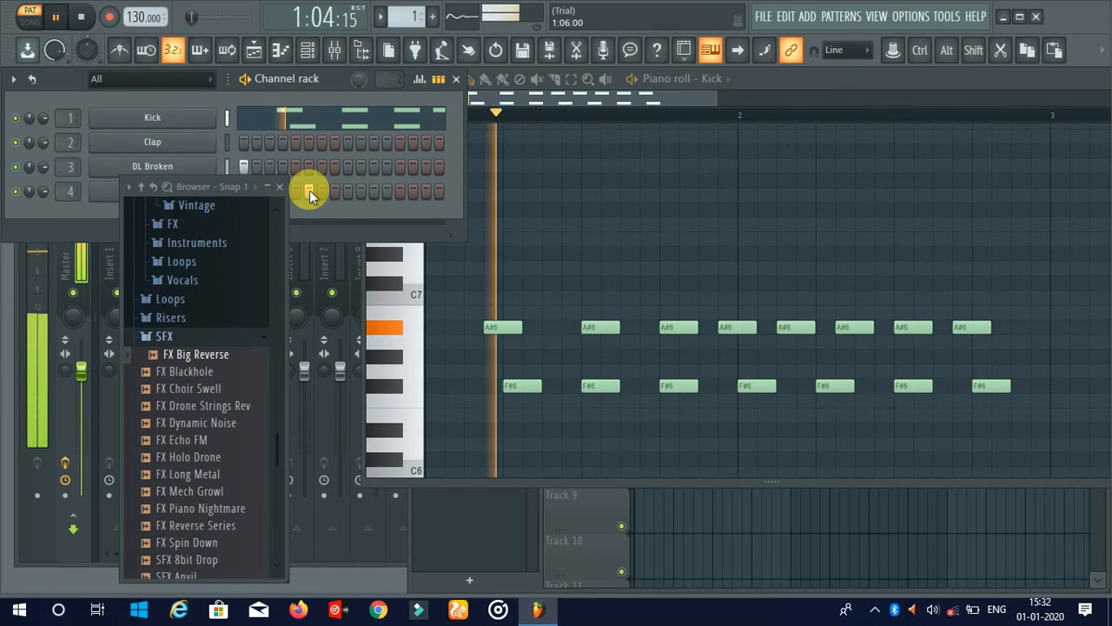
pyautogui.click(373, 189)
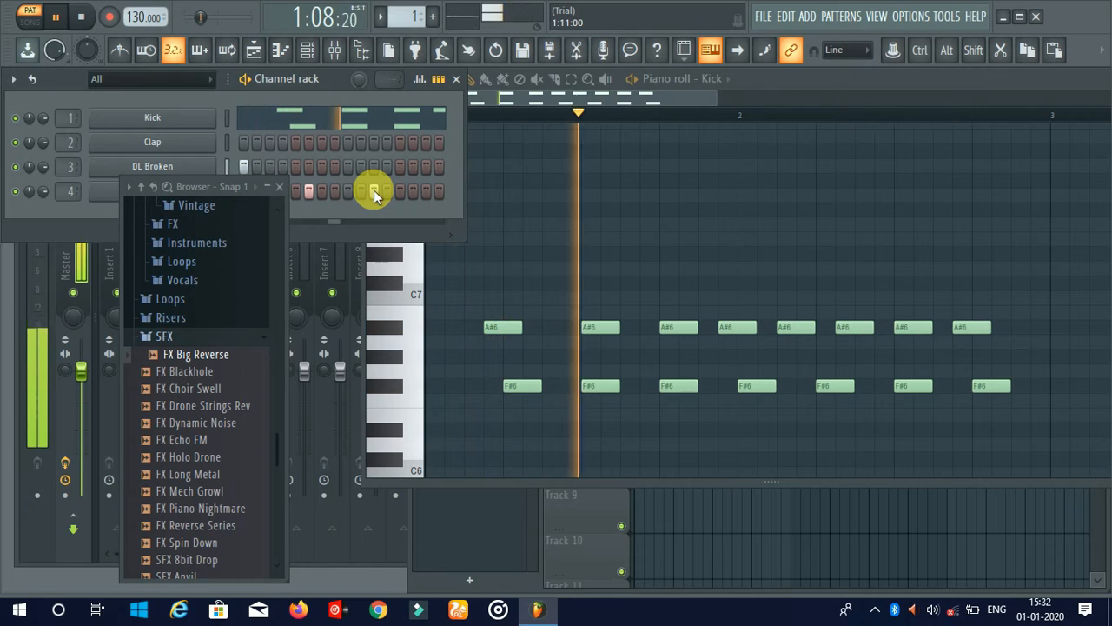
pyautogui.press('space')
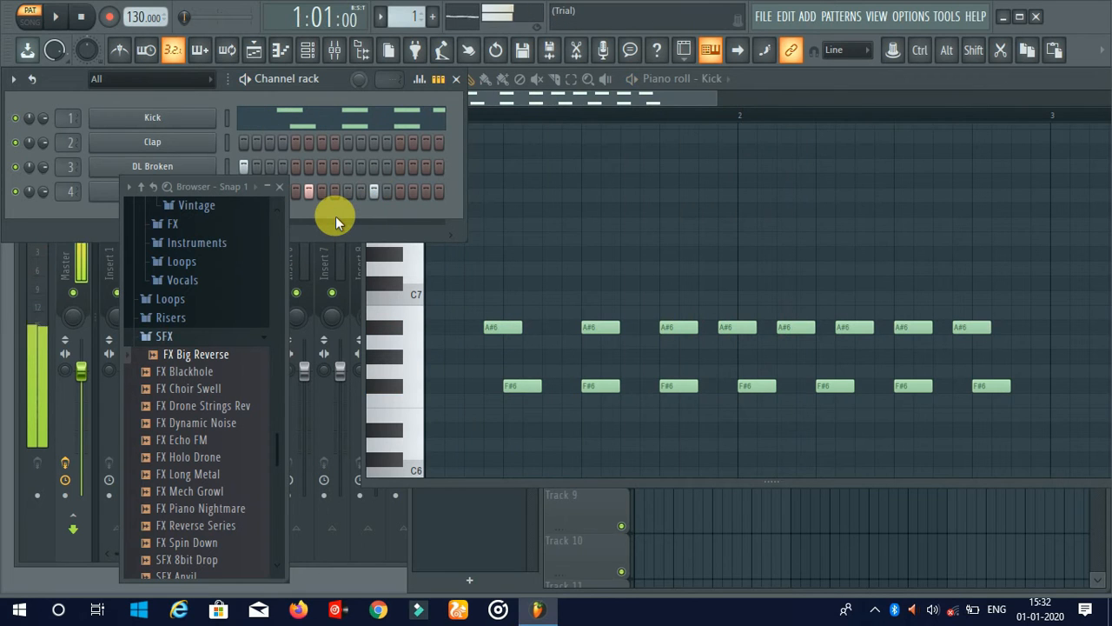
# Preview FX Blackhole and FX Choir Swell, load FX Choir Swell into the Clap channel with its first step on, and play the pattern.
pyautogui.click(191, 372)
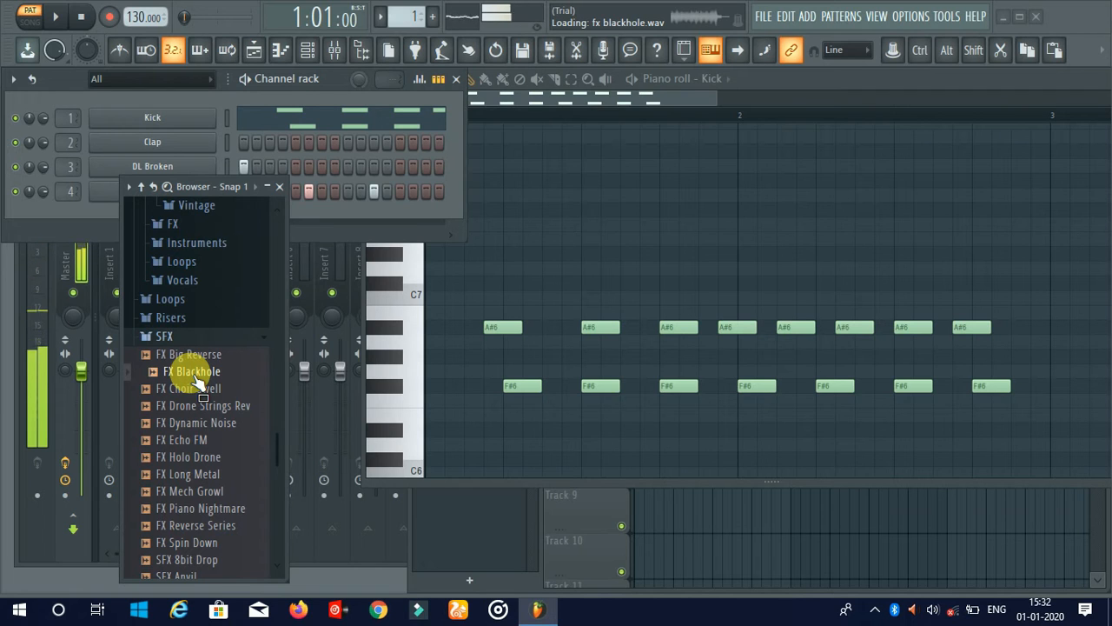
pyautogui.click(189, 388)
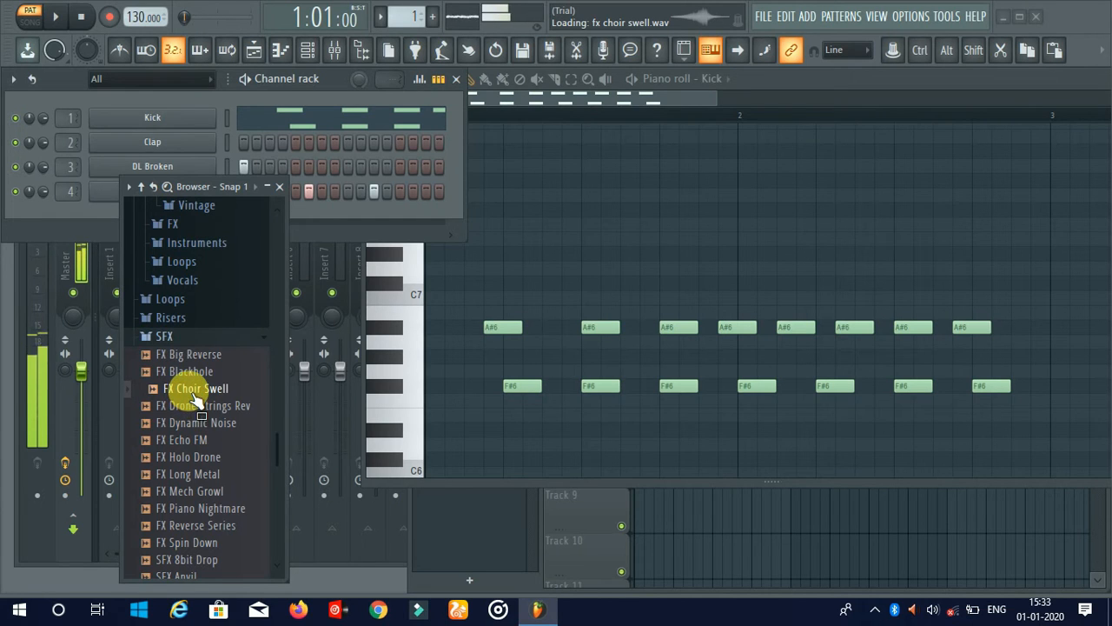
pyautogui.moveTo(192, 387); pyautogui.dragTo(119, 152)
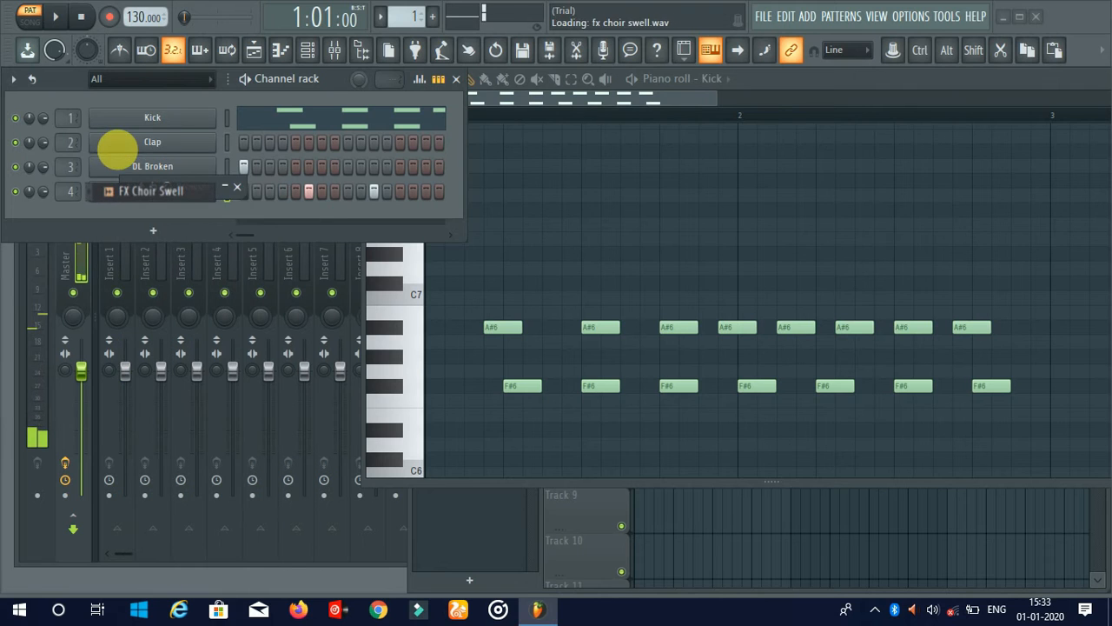
pyautogui.press('space')
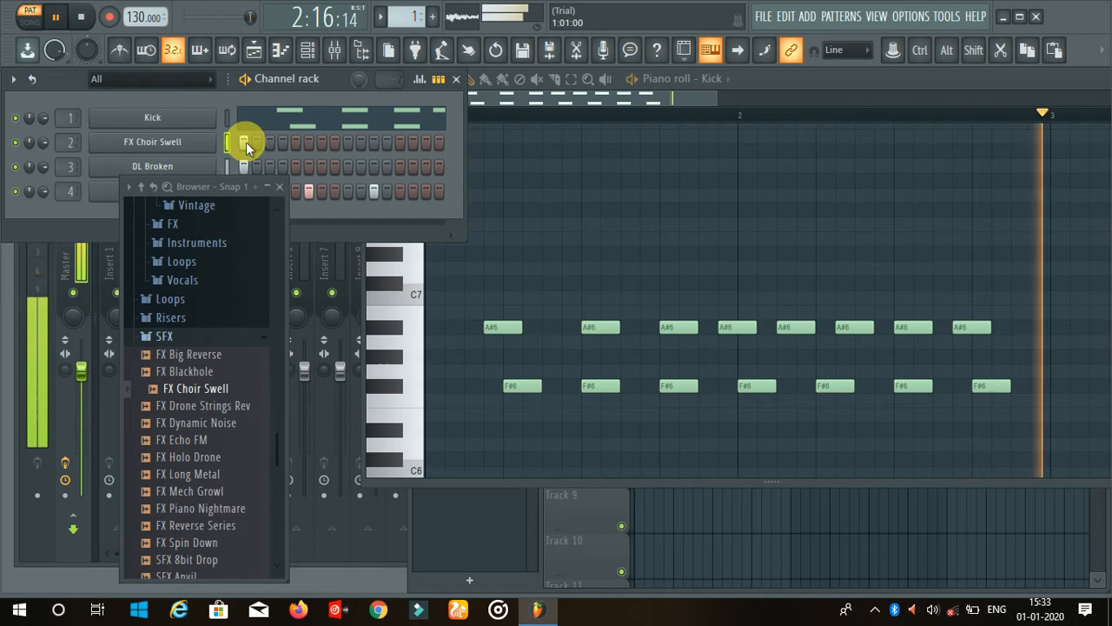
pyautogui.press('space')
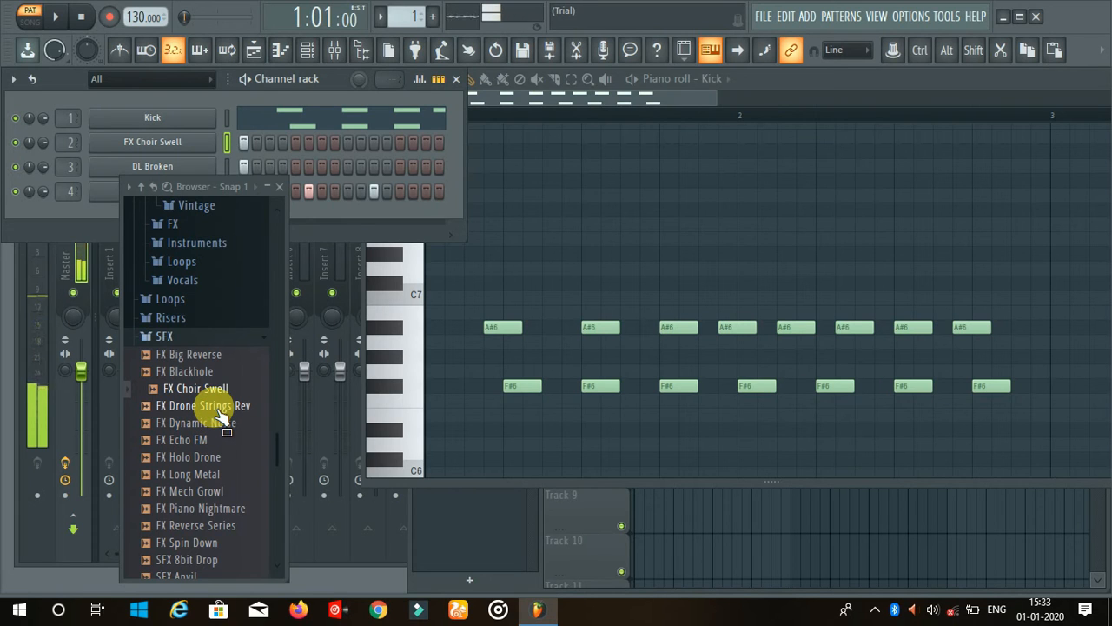
# Preview FX Drone Strings Rev, and look at browser snapshot Snap 5 before returning to Snap 1.
pyautogui.moveTo(214, 405); pyautogui.dragTo(224, 419)
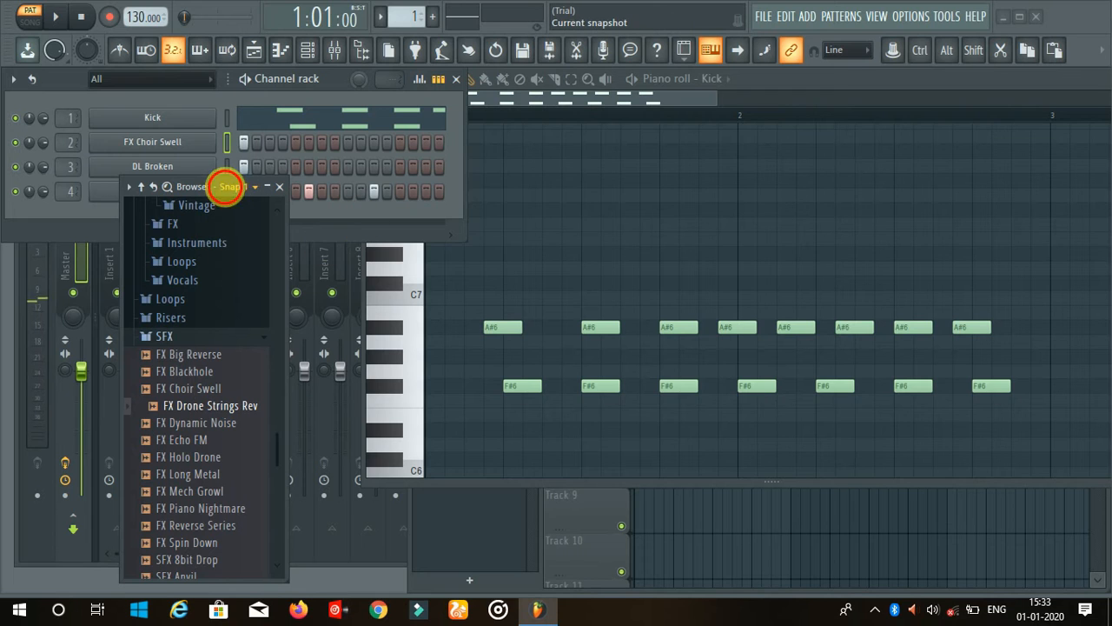
pyautogui.click(227, 186)
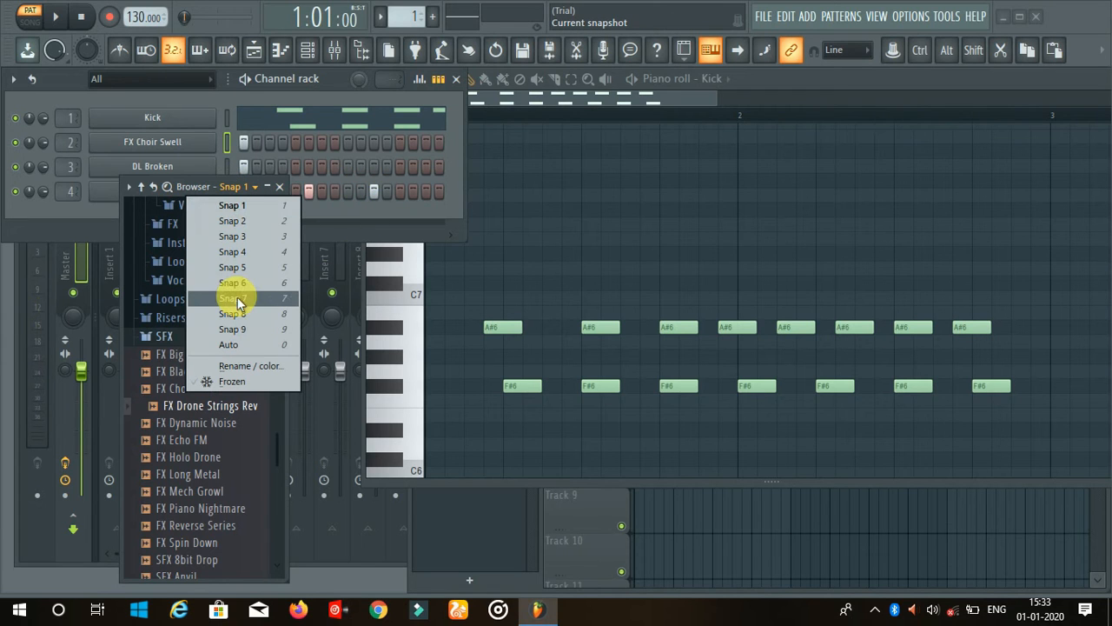
pyautogui.click(238, 268)
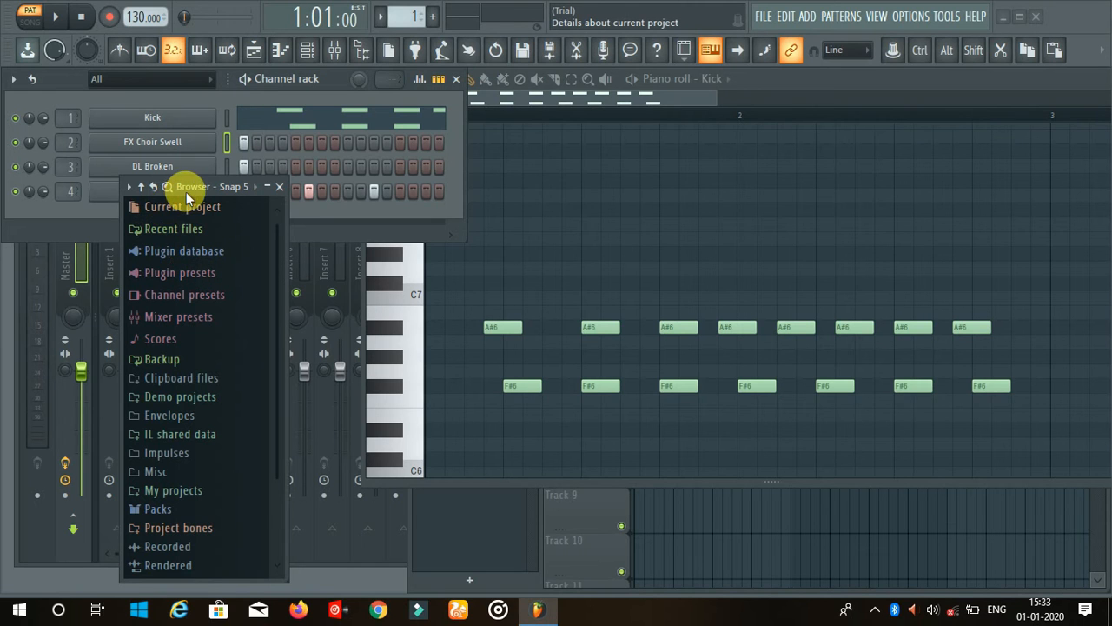
pyautogui.click(231, 186)
pyautogui.click(240, 211)
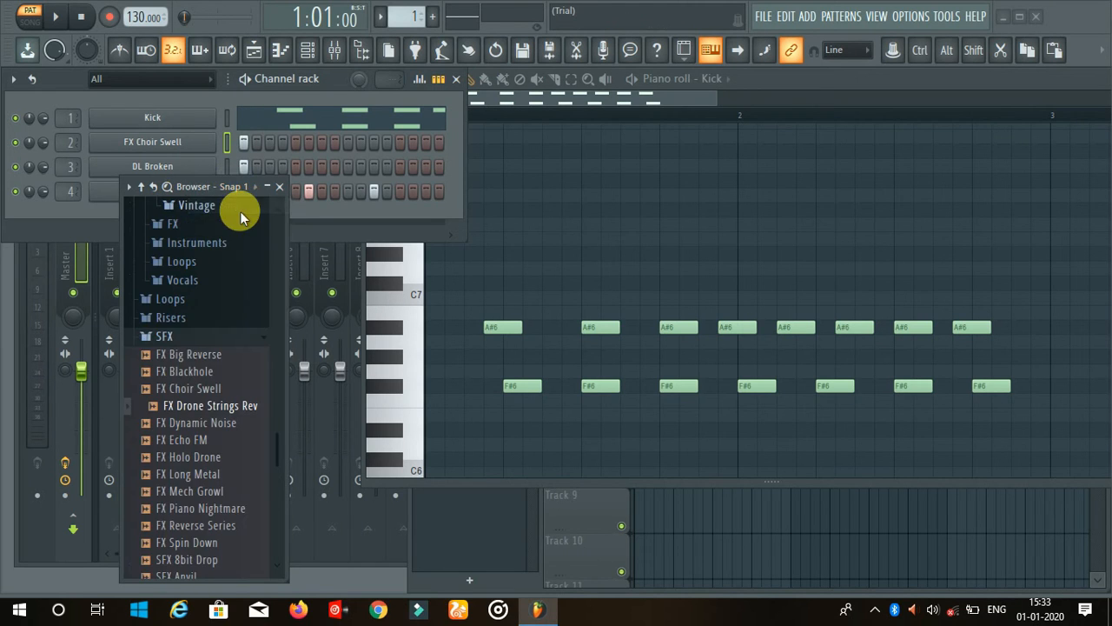
# Move the browser window clear of the channel rack and add a BassDrum channel.
pyautogui.moveTo(201, 186); pyautogui.dragTo(602, 157)
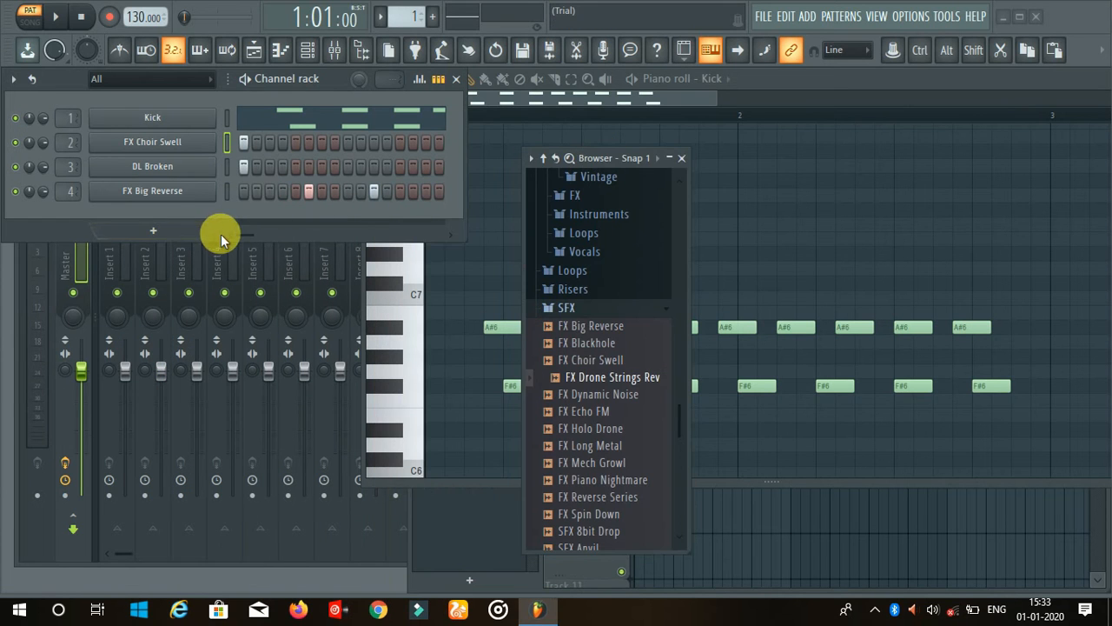
pyautogui.click(166, 234)
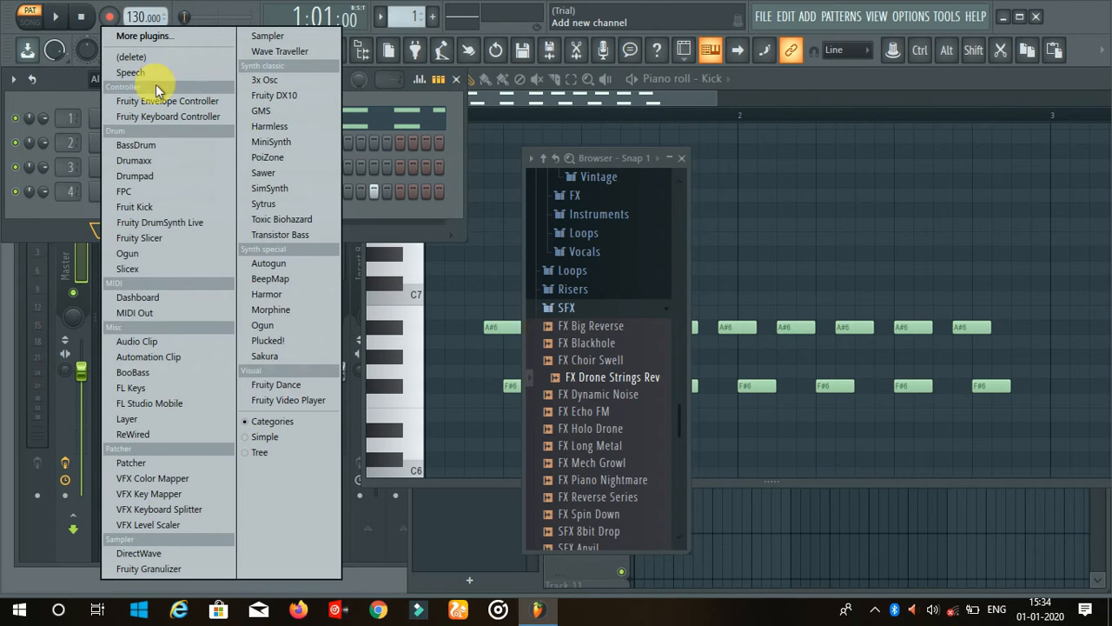
pyautogui.click(153, 143)
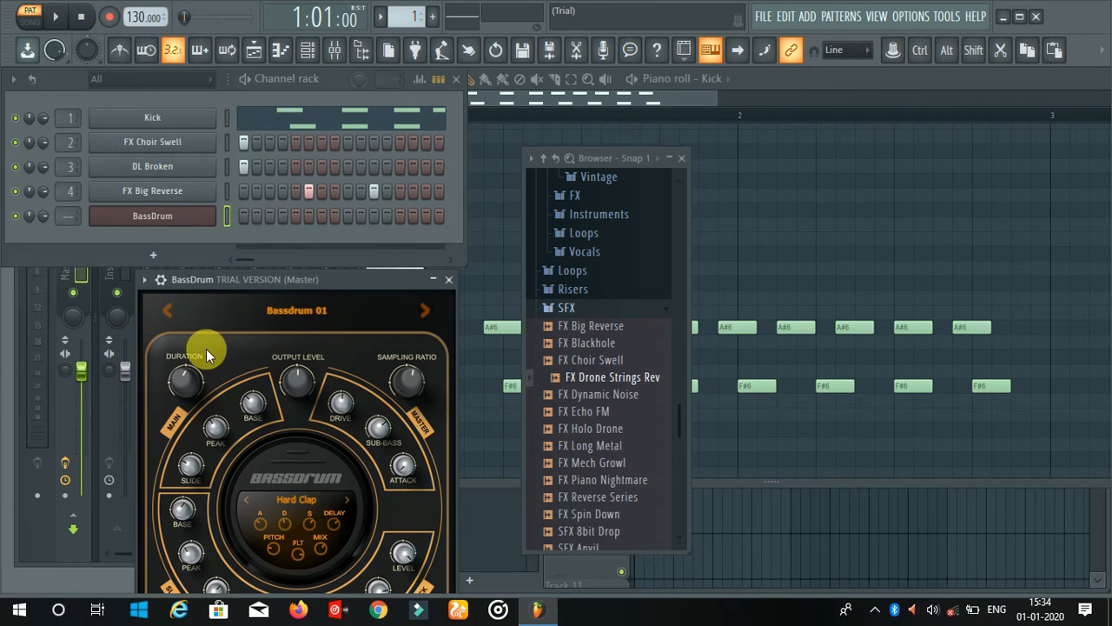
# Load the factory program Bassdrum 01.kik into the BassDrum plugin from its presets library.
pyautogui.click(214, 315)
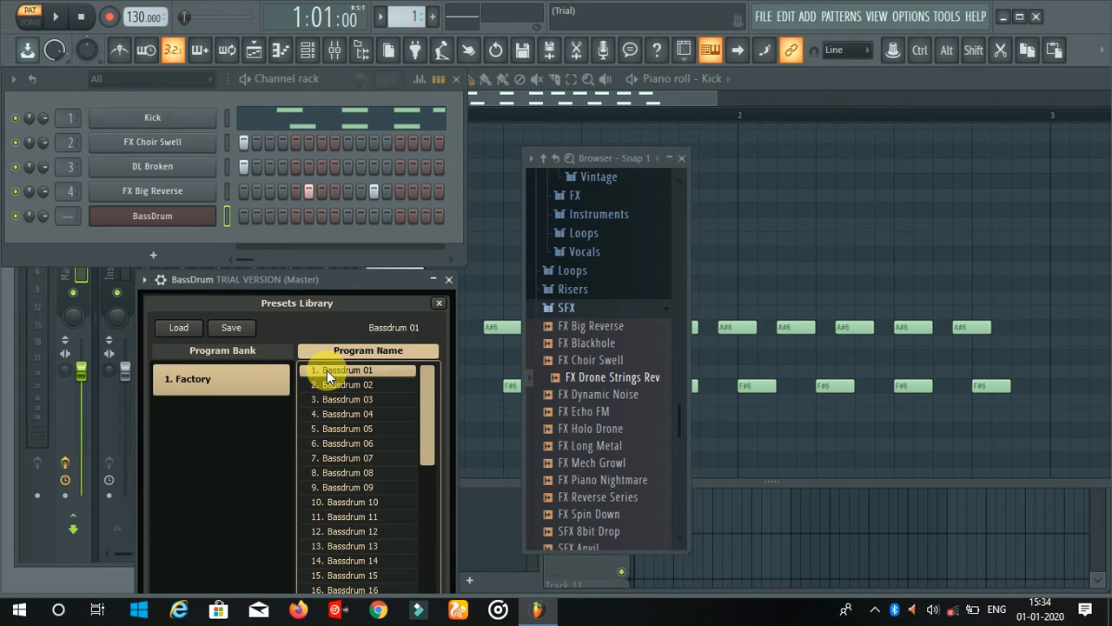
pyautogui.click(178, 327)
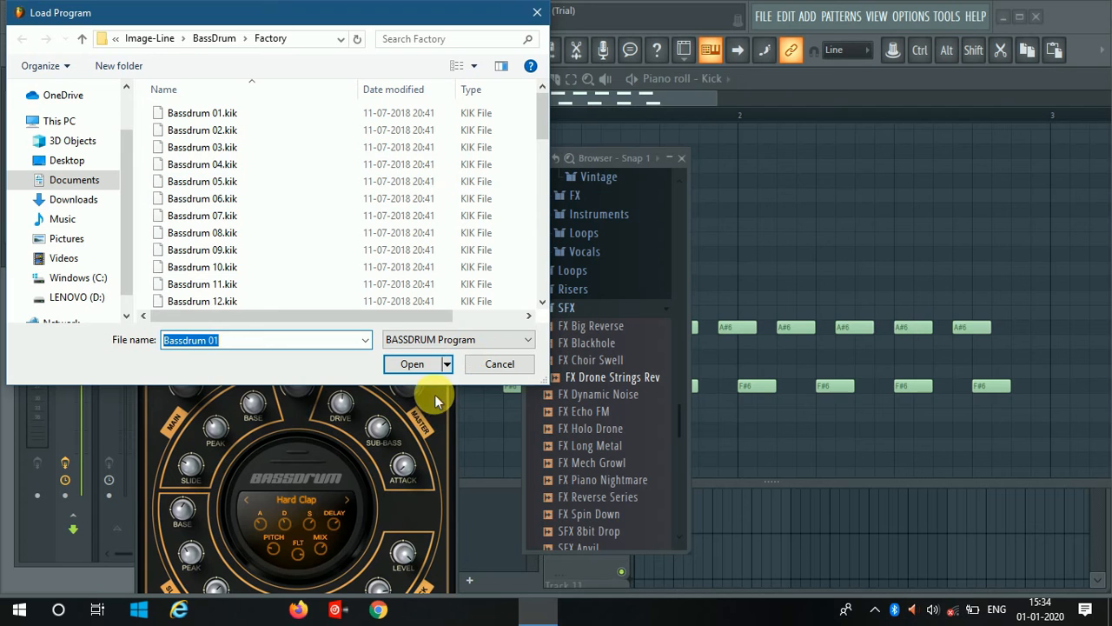
pyautogui.click(412, 363)
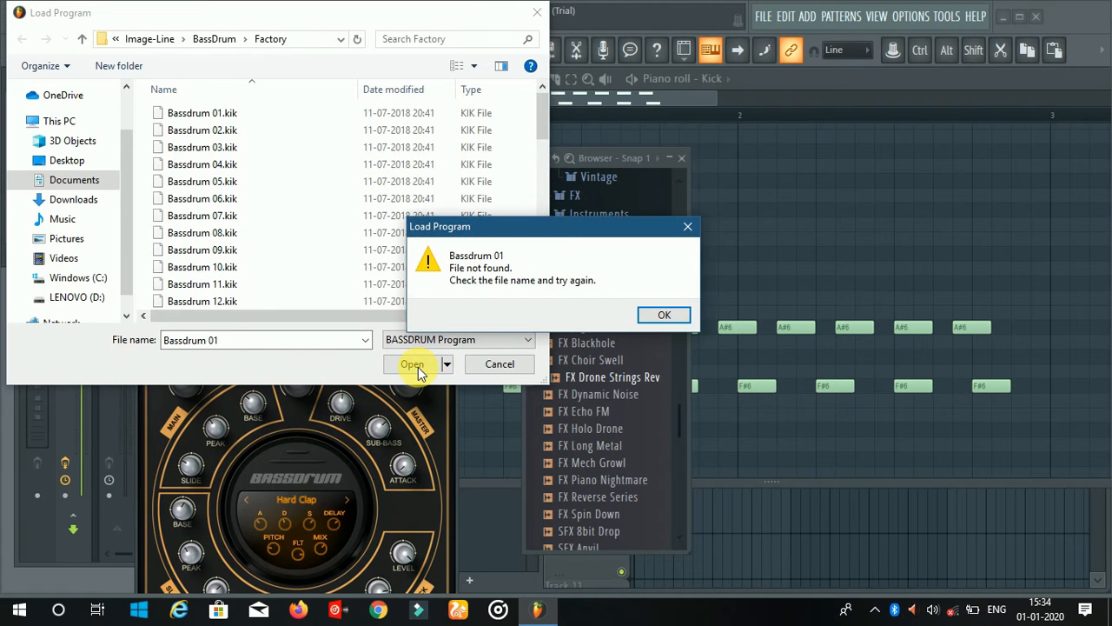
pyautogui.click(663, 314)
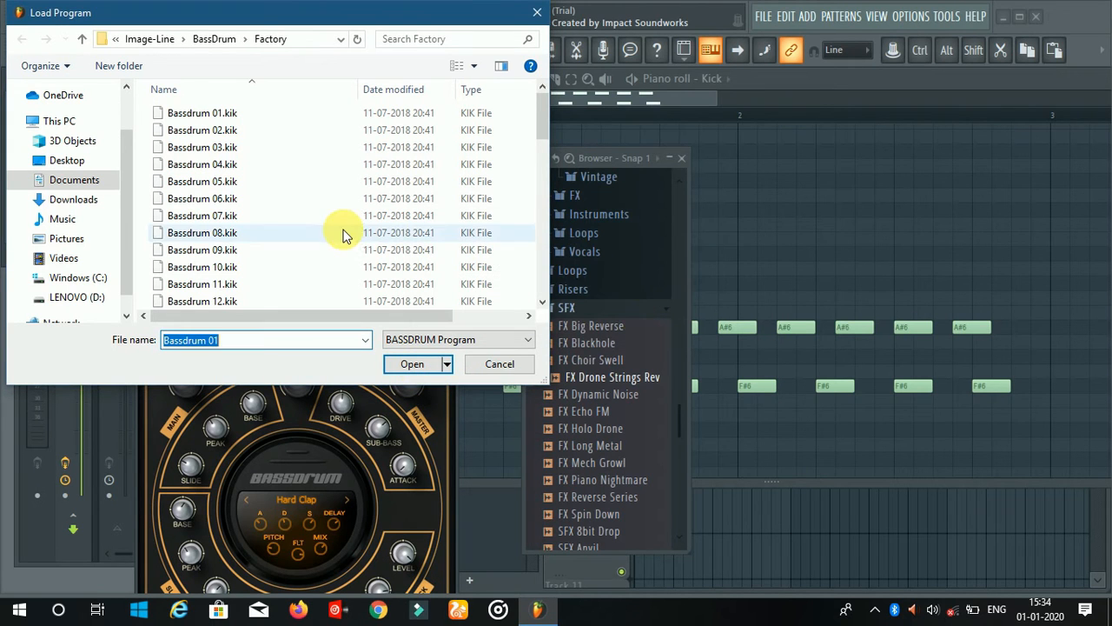
pyautogui.click(230, 117)
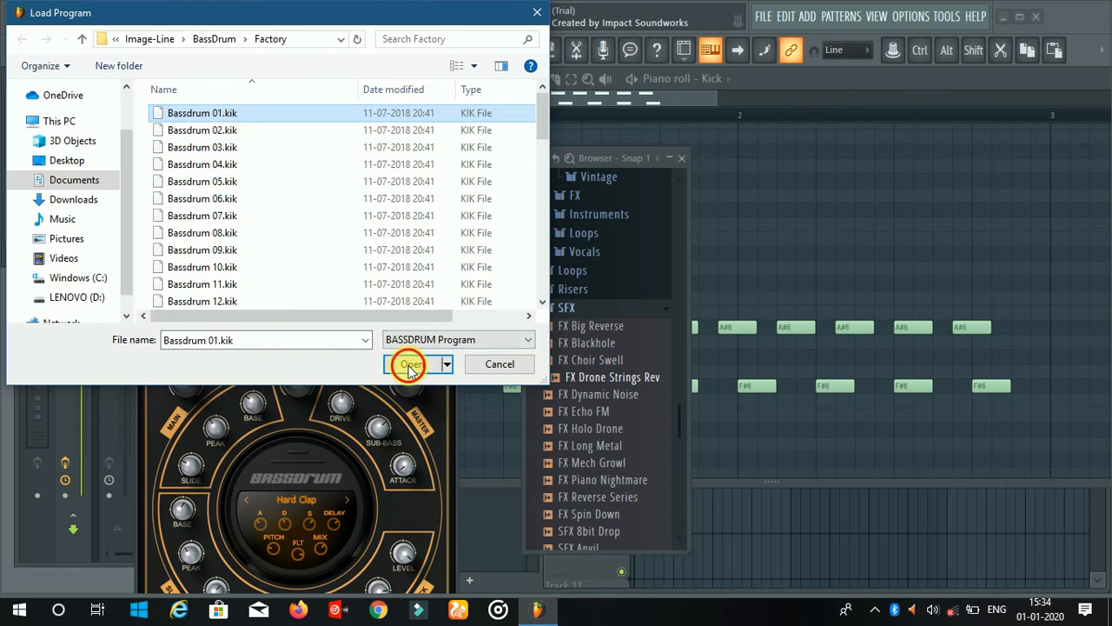
pyautogui.click(410, 361)
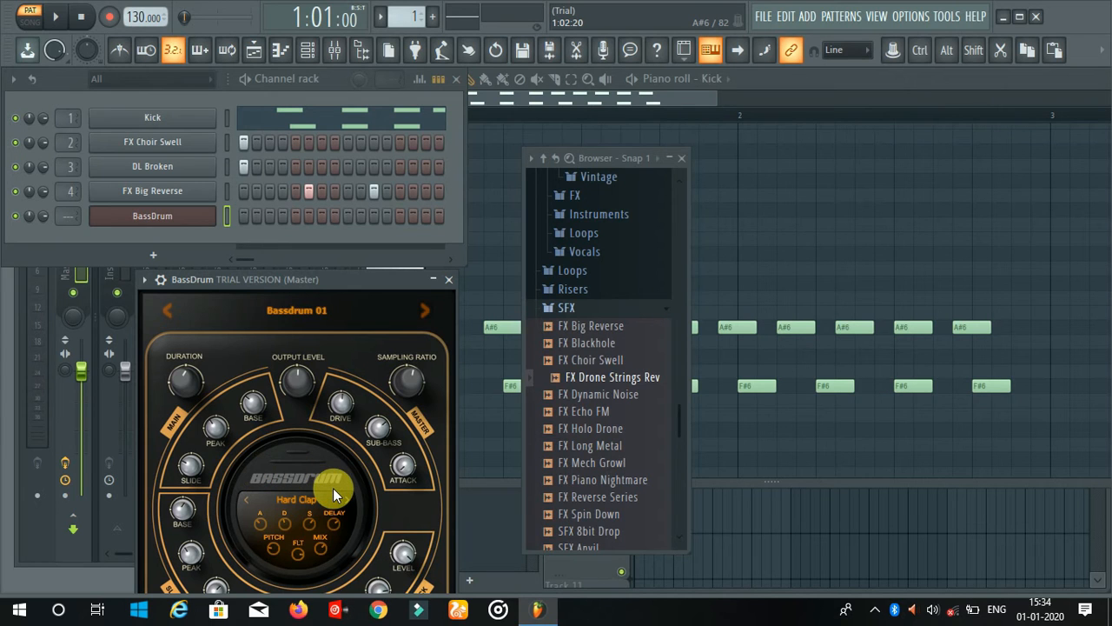
# Play the pattern while trying BassDrum's slide, output level, sampling ratio, base and noise decay knobs.
pyautogui.press('space')
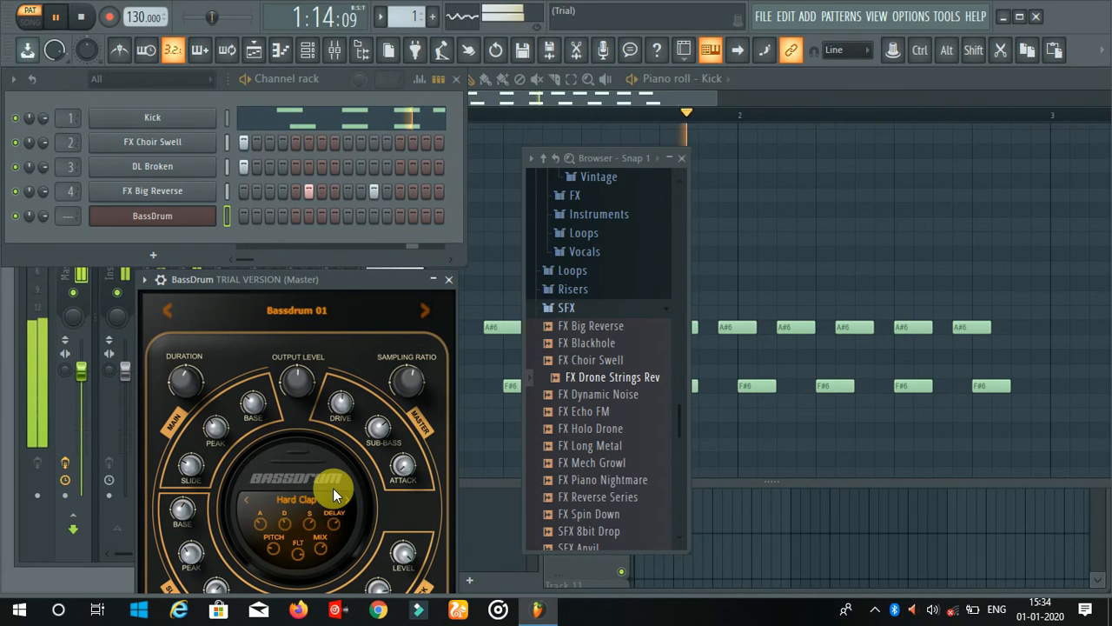
pyautogui.moveTo(190, 463); pyautogui.dragTo(190, 425)
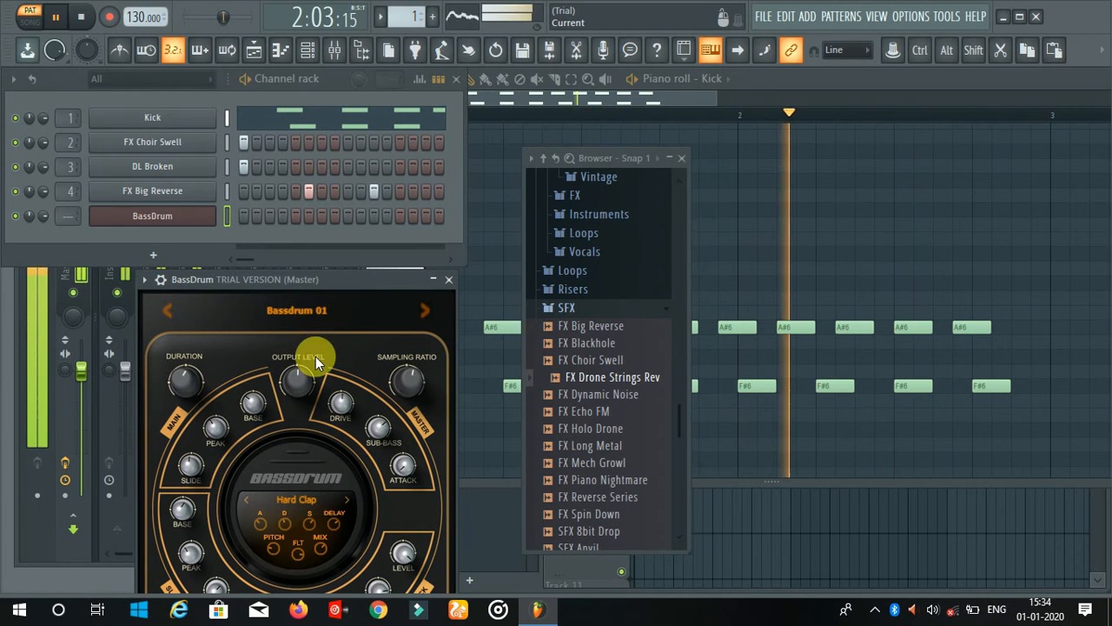
pyautogui.moveTo(296, 378); pyautogui.dragTo(297, 378)
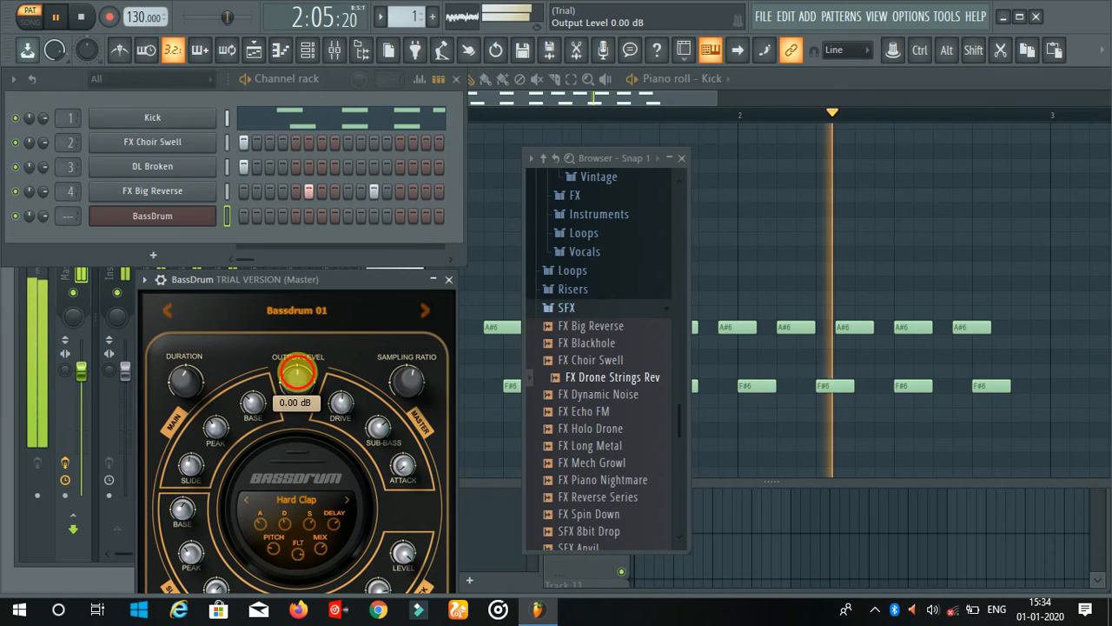
pyautogui.moveTo(401, 374); pyautogui.dragTo(402, 374)
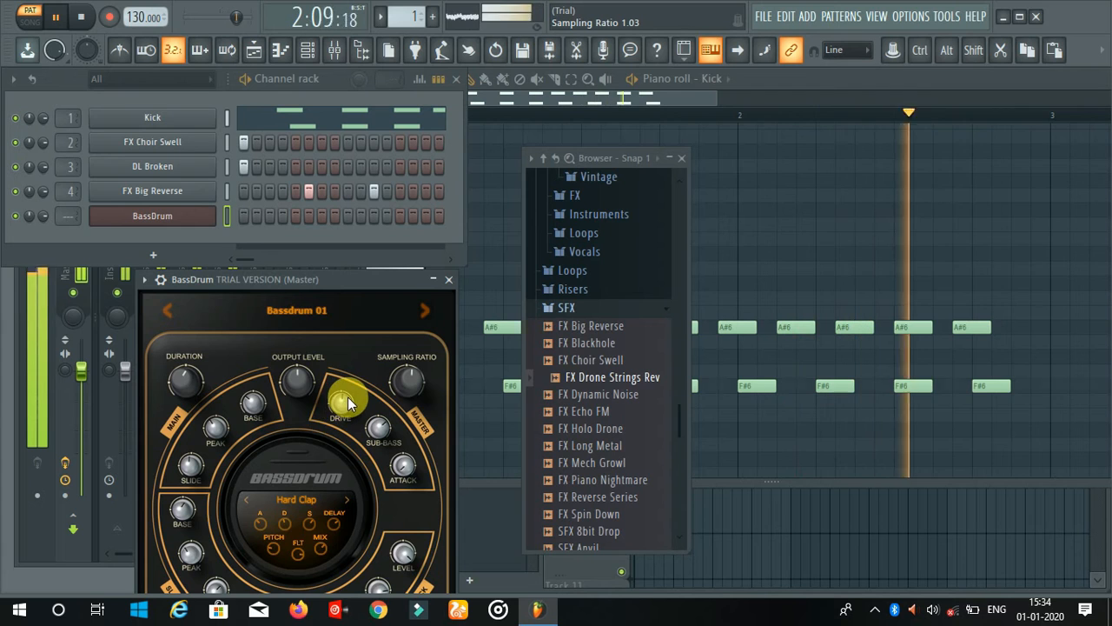
pyautogui.moveTo(252, 400); pyautogui.dragTo(252, 400)
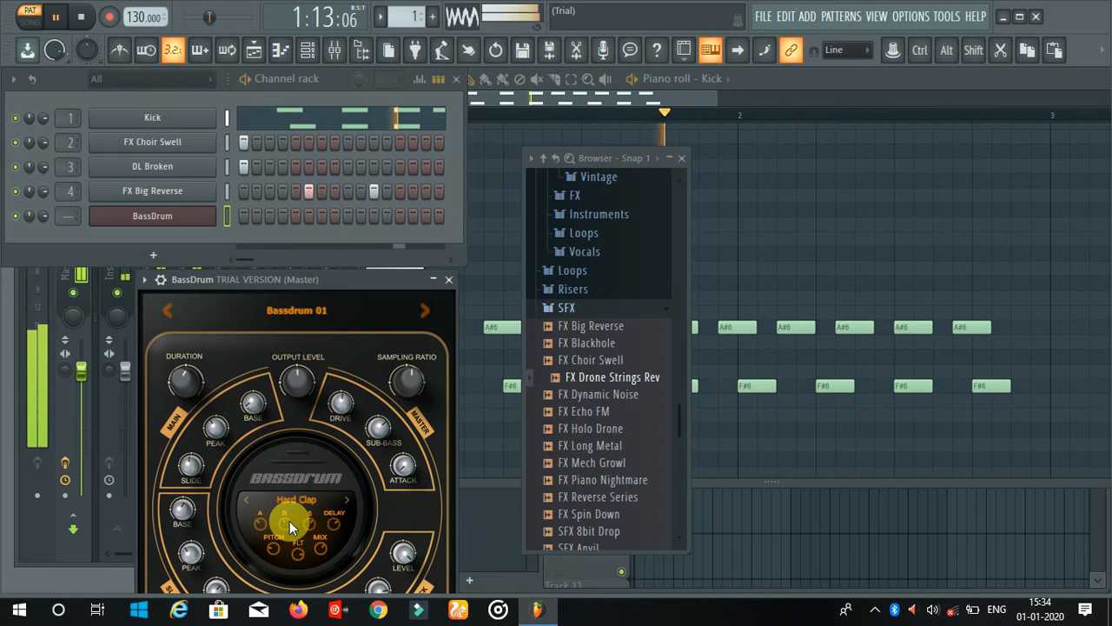
pyautogui.moveTo(289, 521); pyautogui.dragTo(284, 524)
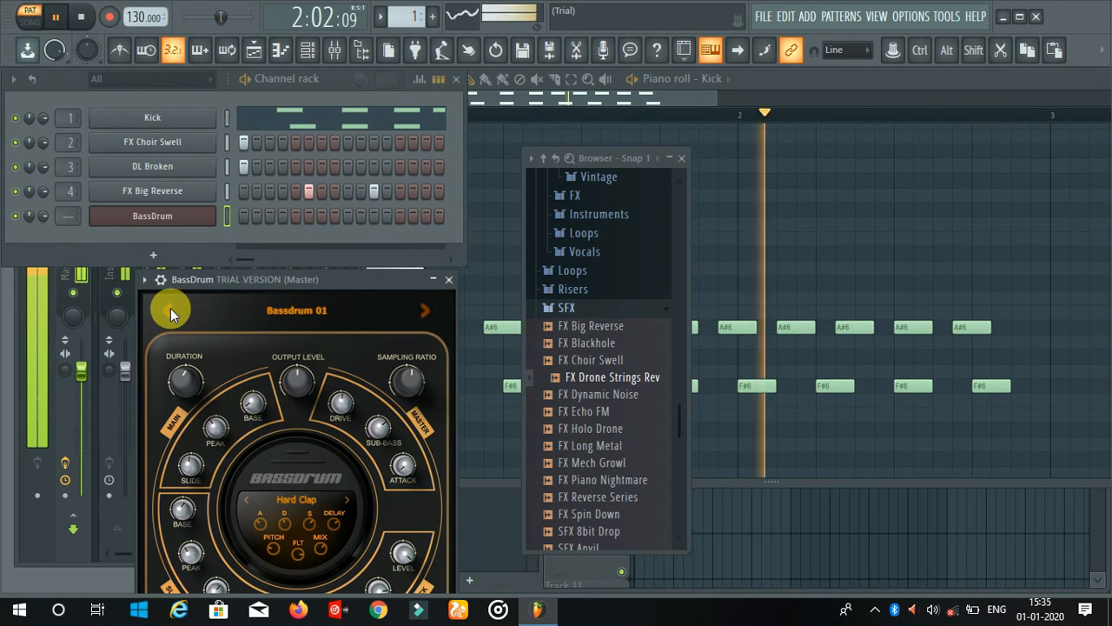
# Switch the BassDrum plugin to the Bassdrum 03 preset, try its peak and sub-bass knobs, and stop playback.
pyautogui.click(425, 309)
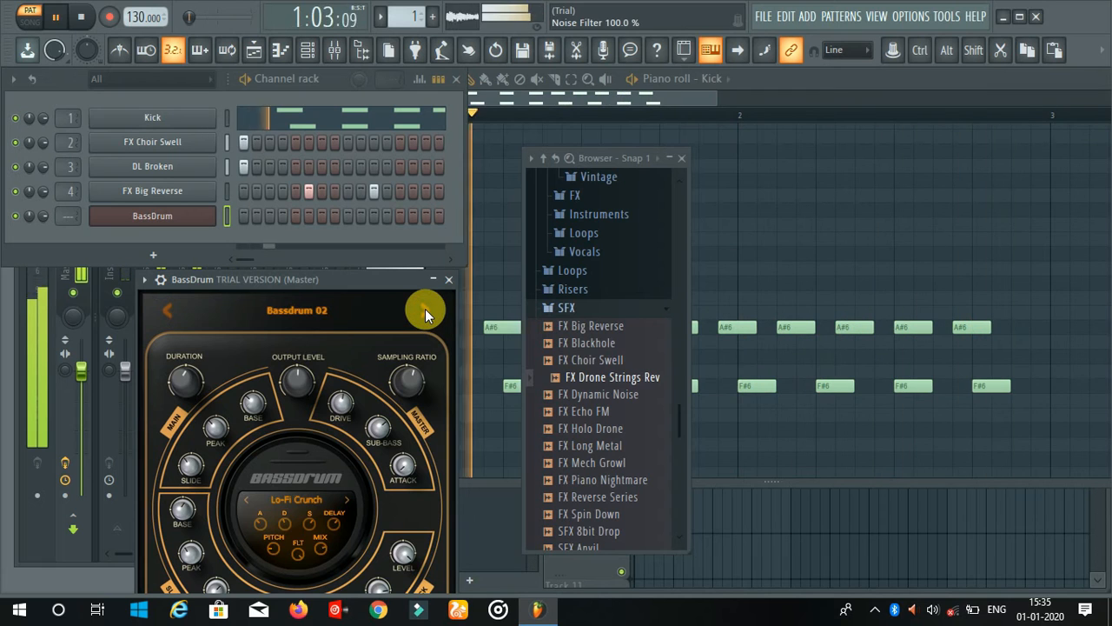
pyautogui.click(425, 309)
pyautogui.moveTo(215, 426); pyautogui.dragTo(213, 422)
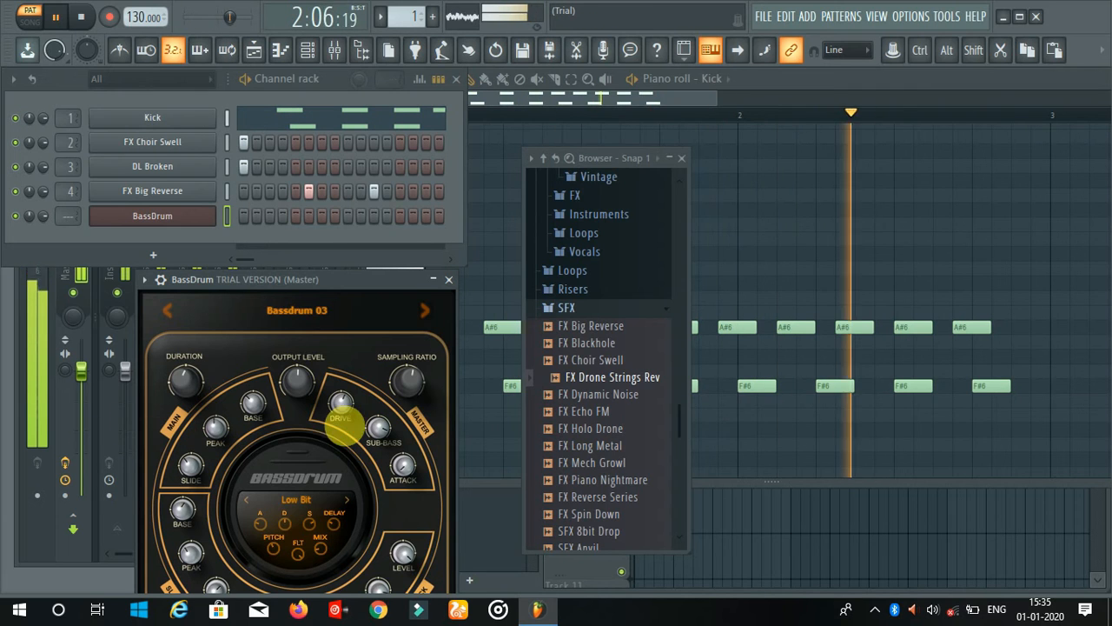
pyautogui.moveTo(378, 426)
pyautogui.mouseDown()
pyautogui.moveTo(378, 416)
pyautogui.moveTo(385, 428)
pyautogui.mouseUp()
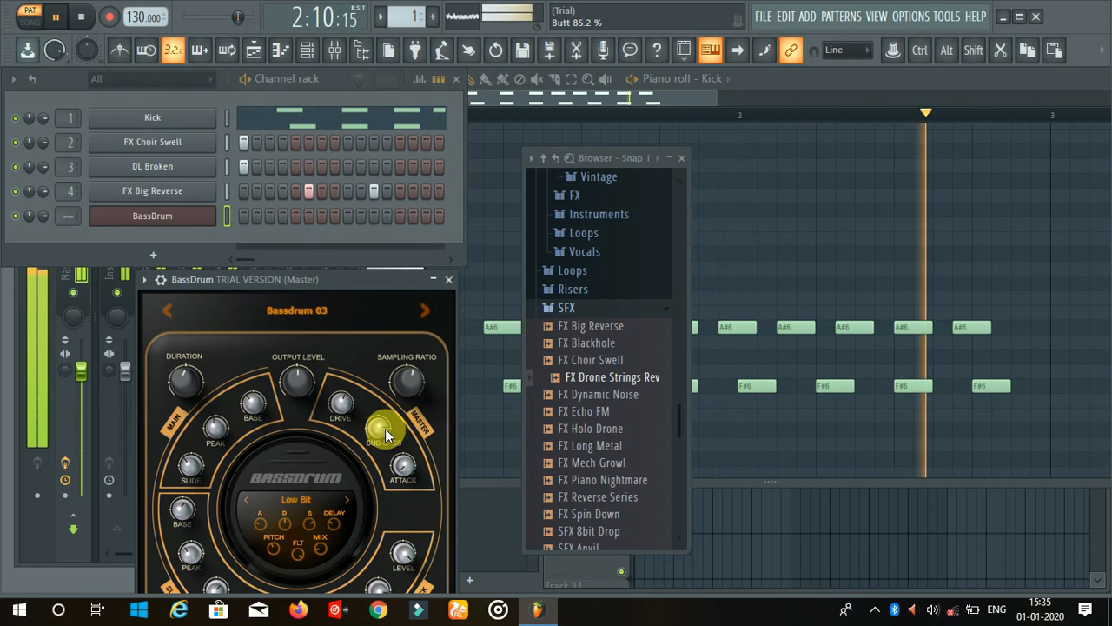
pyautogui.press('space')
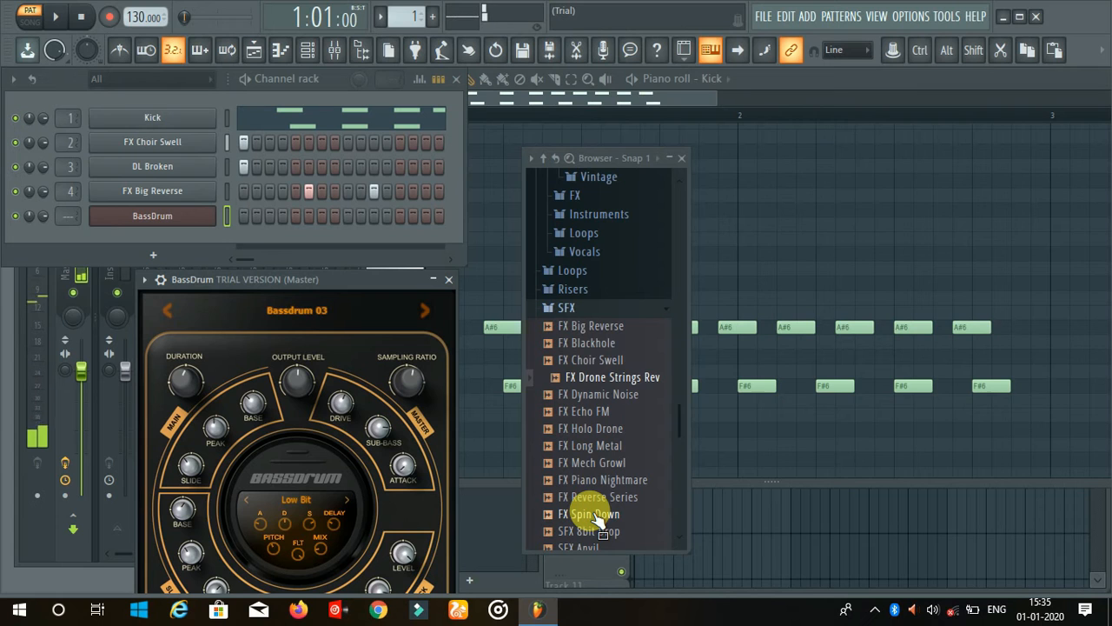
# Load FX Spin Down into the BassDrum channel with its first step on, and play the pattern.
pyautogui.moveTo(595, 511); pyautogui.dragTo(183, 219)
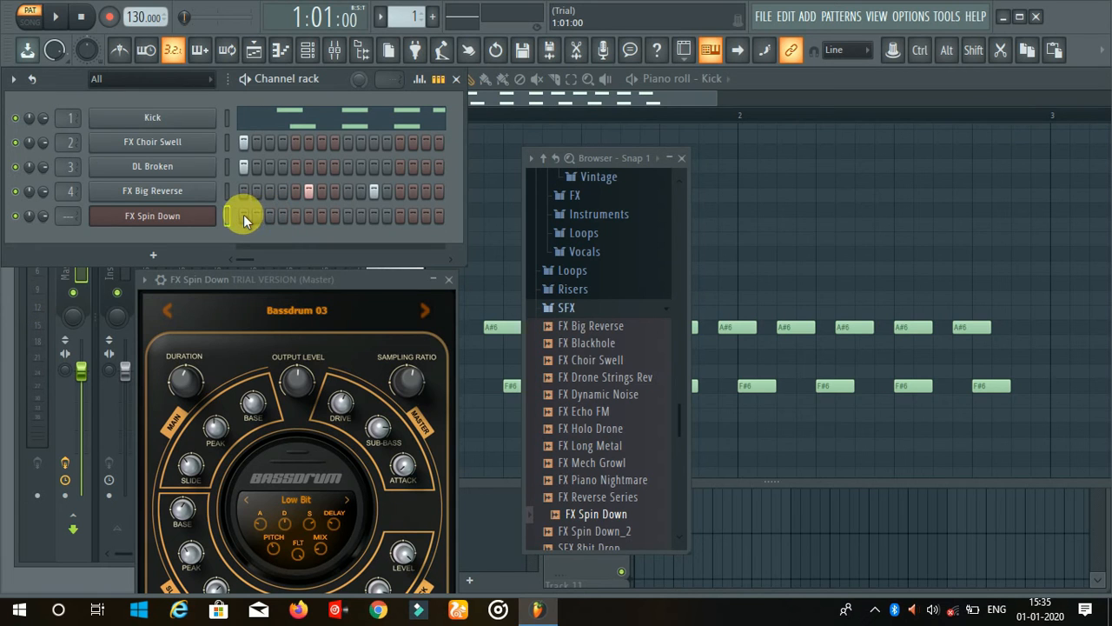
pyautogui.press('space')
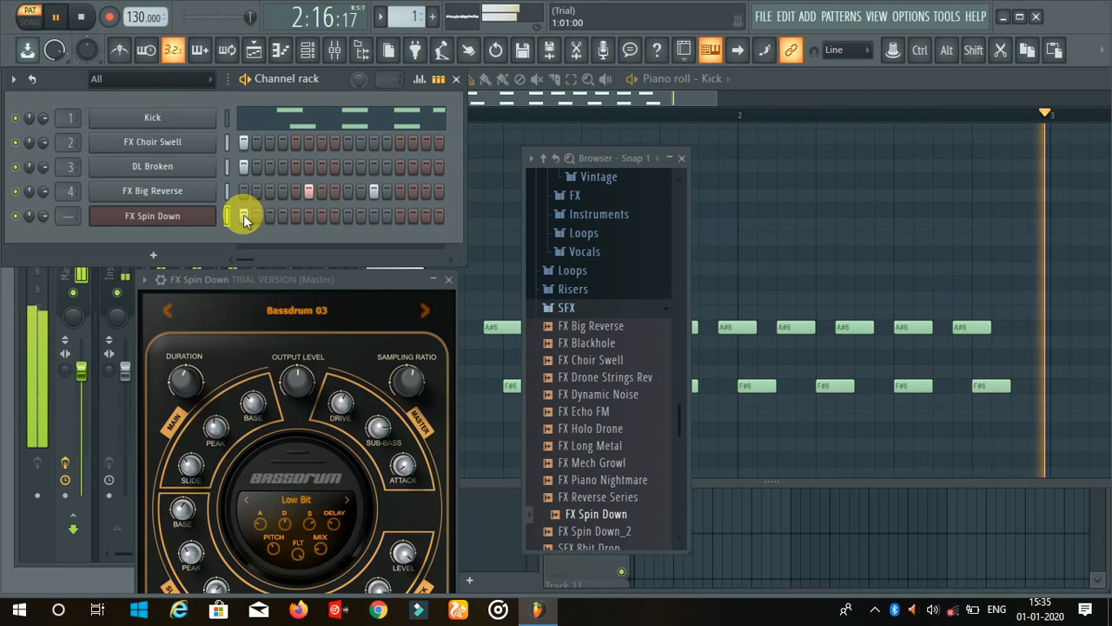
pyautogui.press('space')
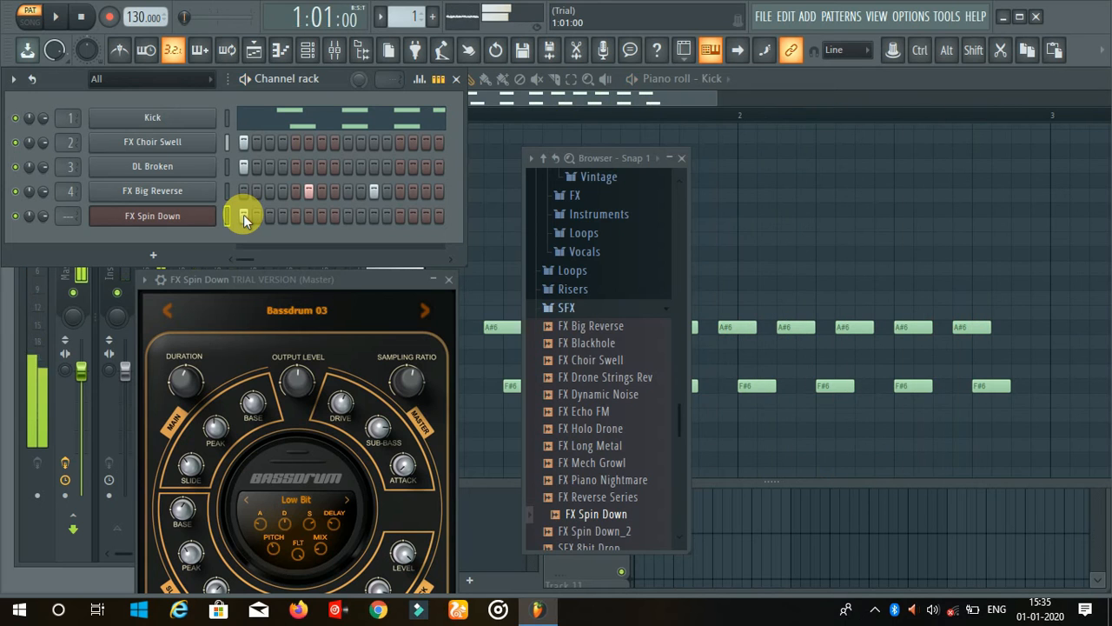
# Load Riser Gathering from the Risers folder into the FX Spin Down channel, turn on its step 16, and play the pattern.
pyautogui.click(581, 286)
pyautogui.moveTo(585, 247); pyautogui.dragTo(590, 249)
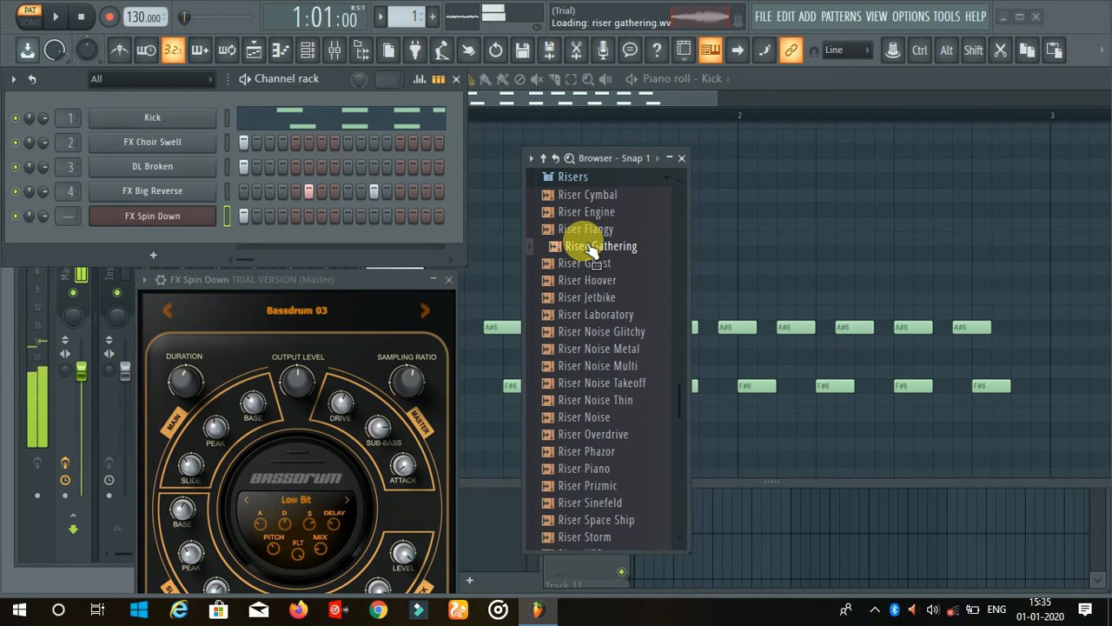
pyautogui.moveTo(590, 250); pyautogui.dragTo(614, 262)
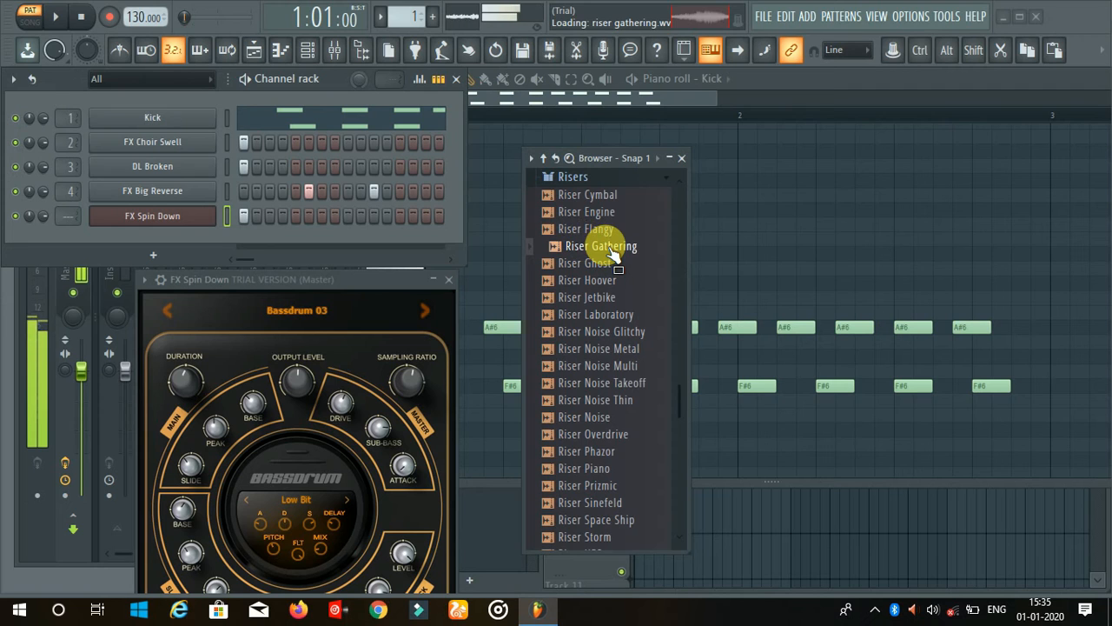
pyautogui.moveTo(612, 254); pyautogui.dragTo(182, 216)
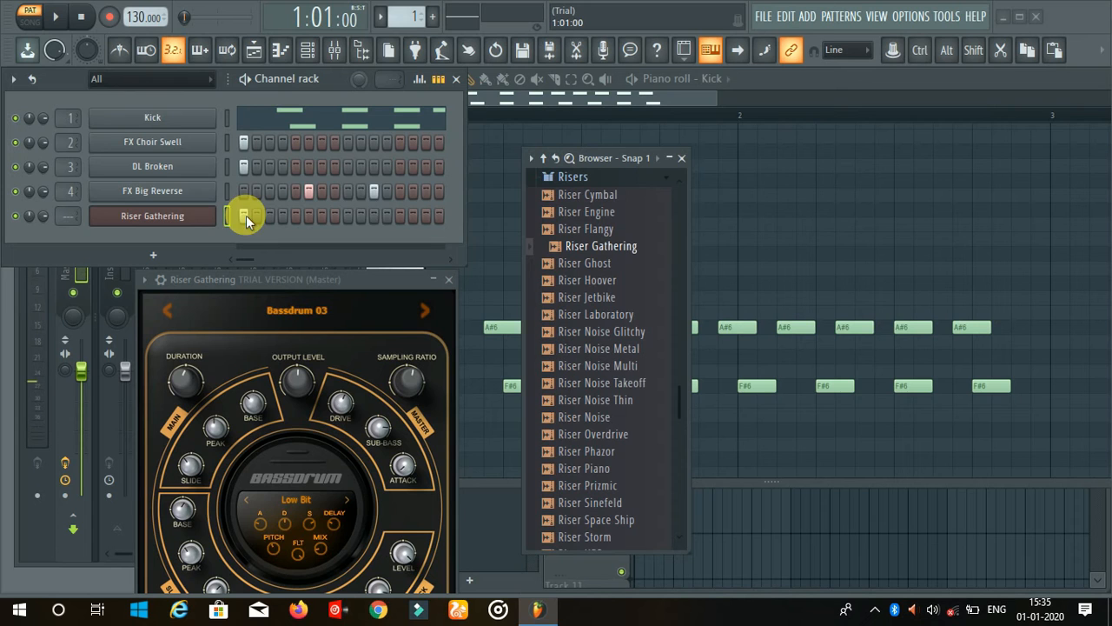
pyautogui.click(441, 215)
pyautogui.press('space')
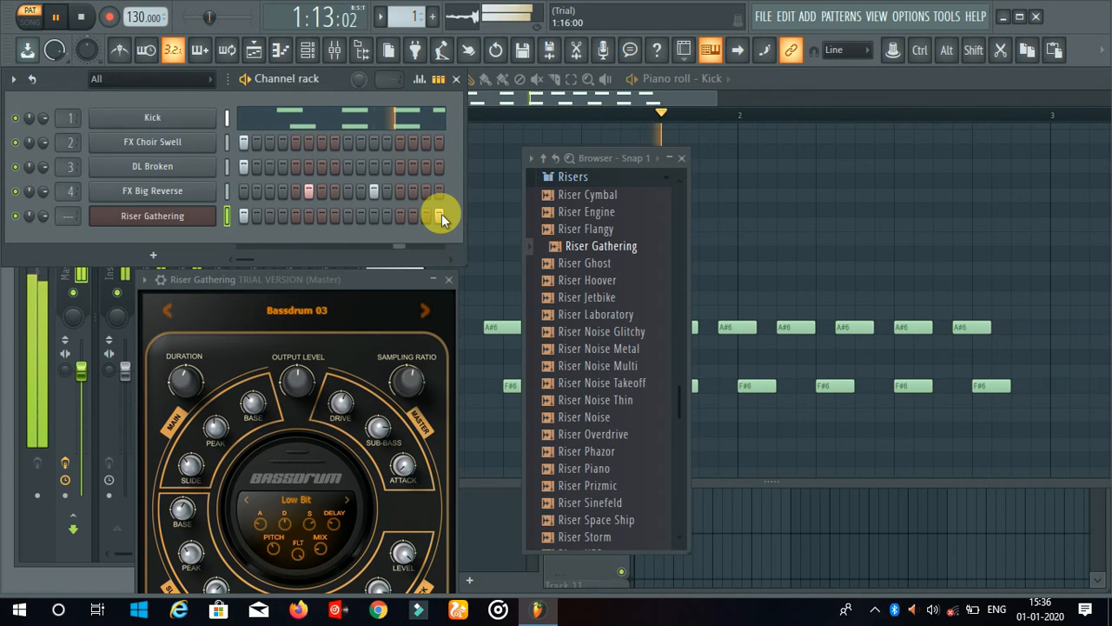
# Load Riser Gathering into the DL Broken channel and turn on its steps 2, 6, 14, 15 and 16, playing the pattern to check.
pyautogui.moveTo(586, 267); pyautogui.dragTo(156, 169)
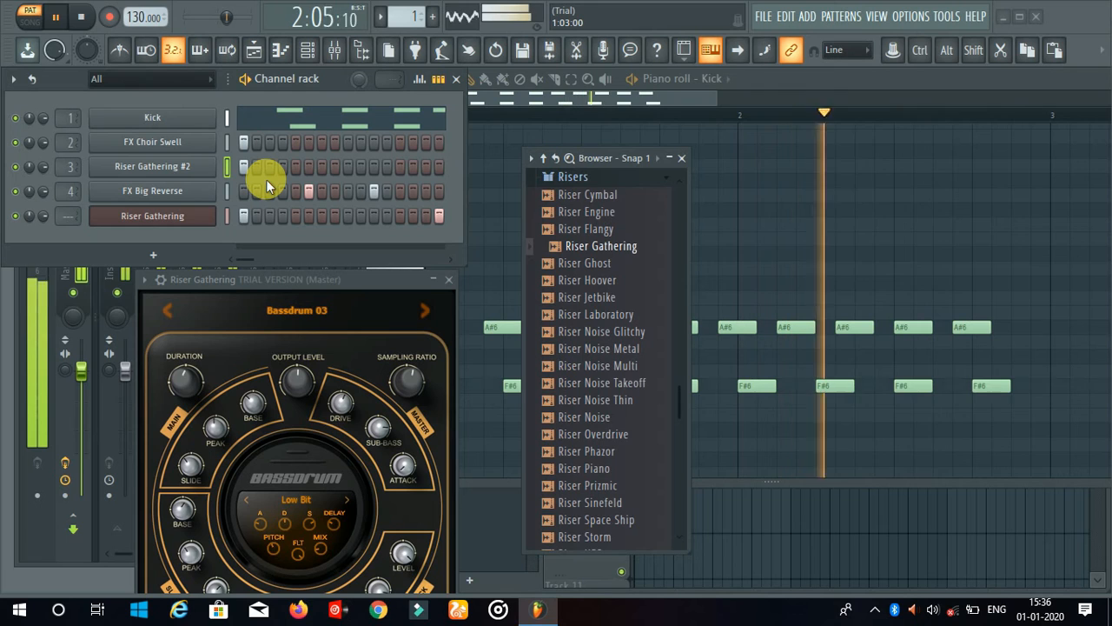
pyautogui.press('space')
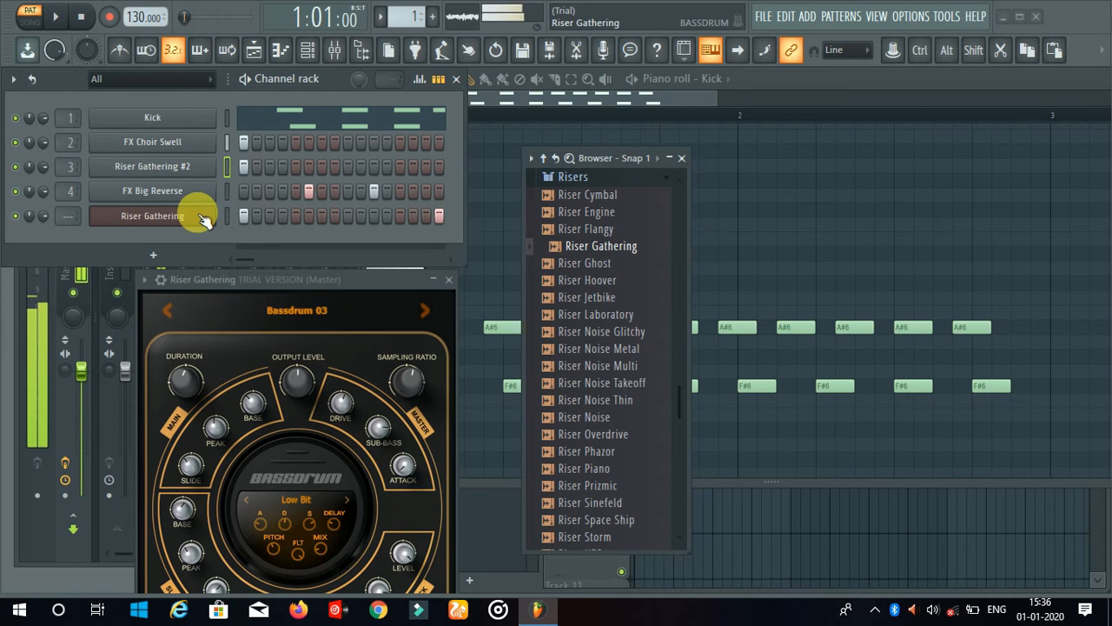
pyautogui.click(258, 165)
pyautogui.press('space')
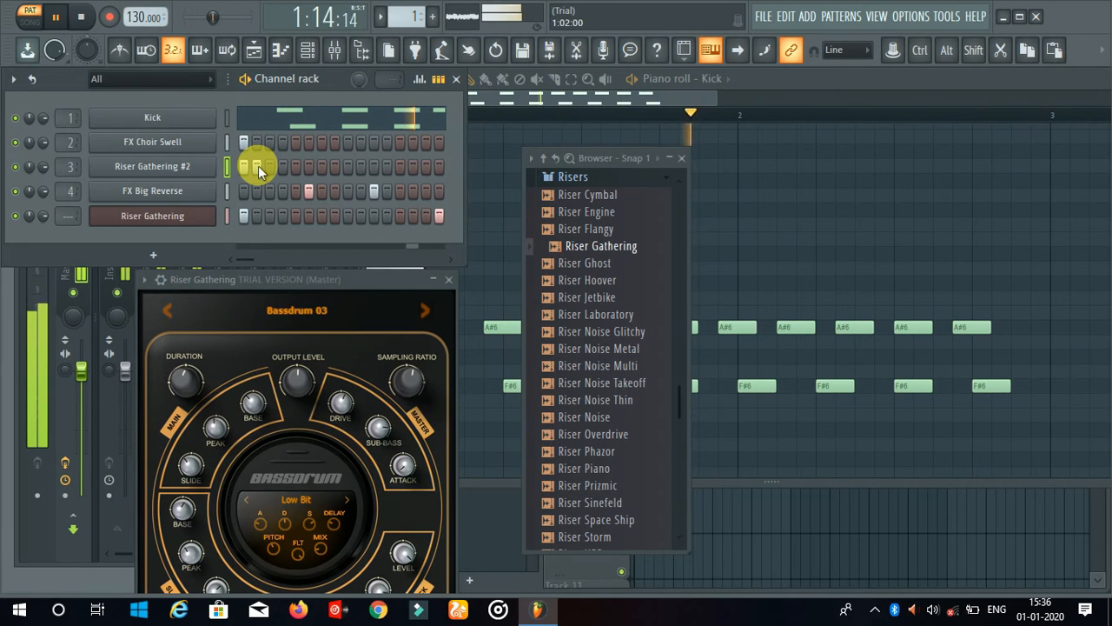
pyautogui.click(312, 167)
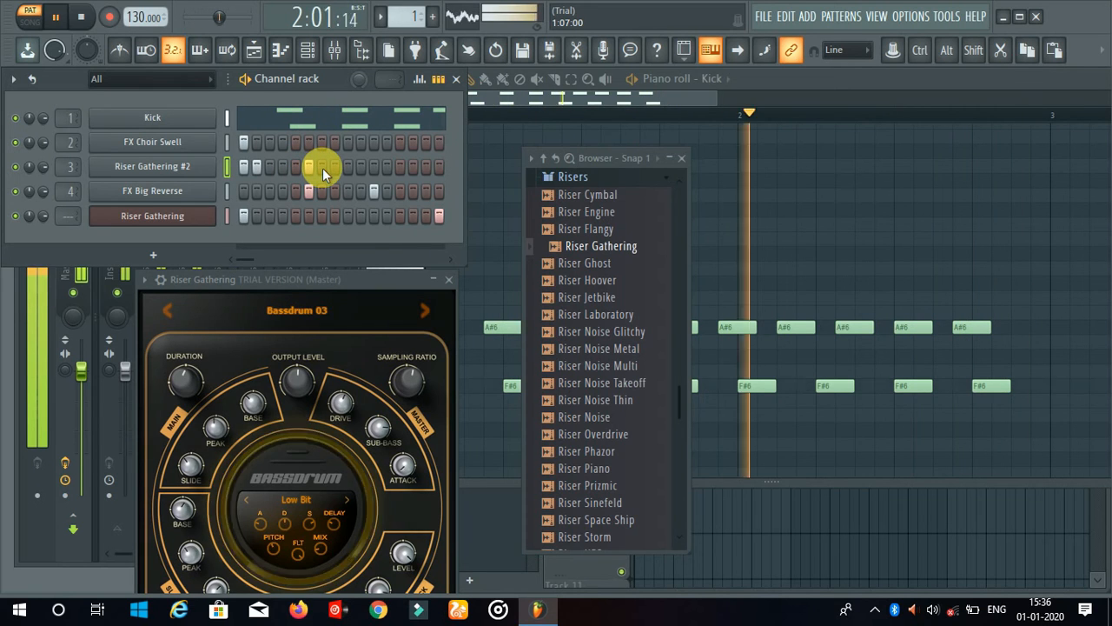
pyautogui.click(413, 167)
pyautogui.click(425, 167)
pyautogui.click(440, 167)
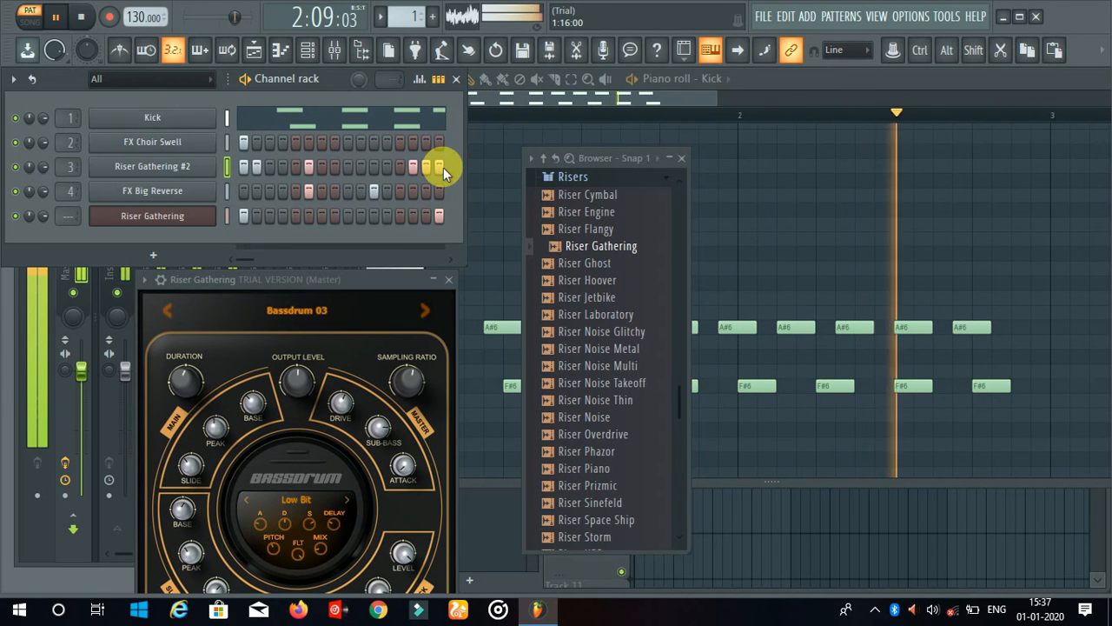
pyautogui.press('space')
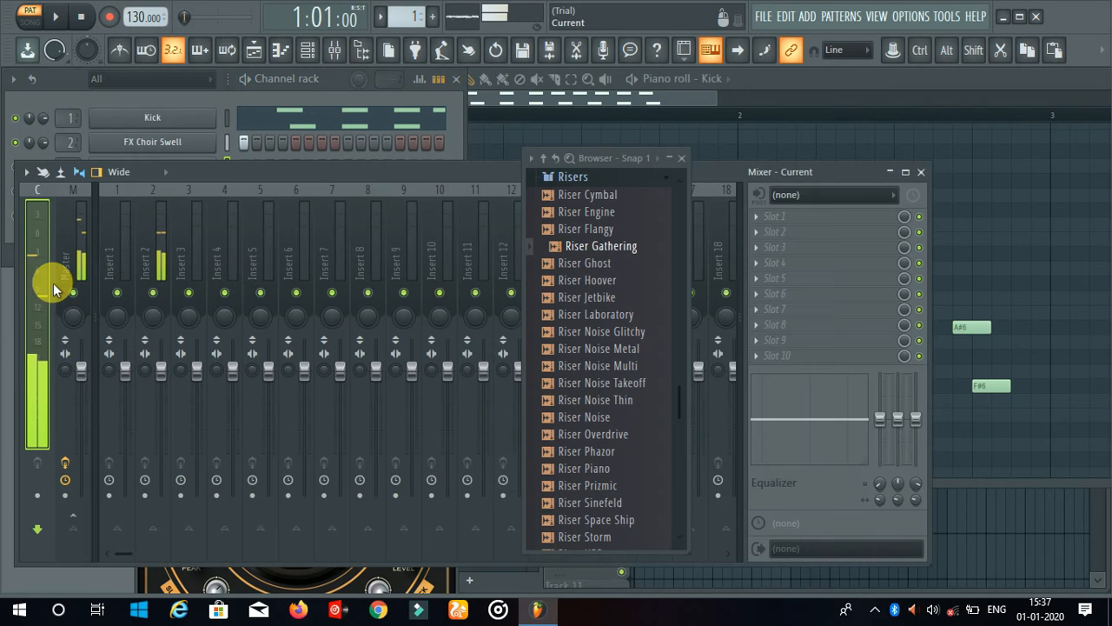
# While the pattern plays, raise the Insert 1 and Insert 4 mixer faders, and lower Insert 2 to about 92% and Insert 3 to about 76%.
pyautogui.click(53, 283)
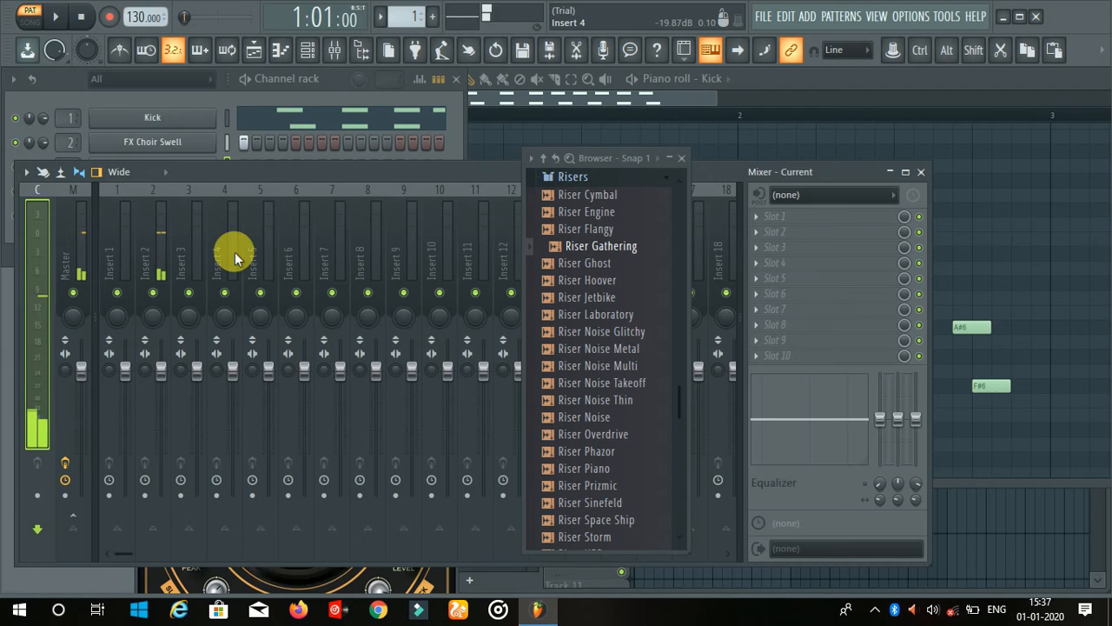
pyautogui.press('space')
pyautogui.click(122, 374)
pyautogui.moveTo(125, 371); pyautogui.dragTo(196, 417)
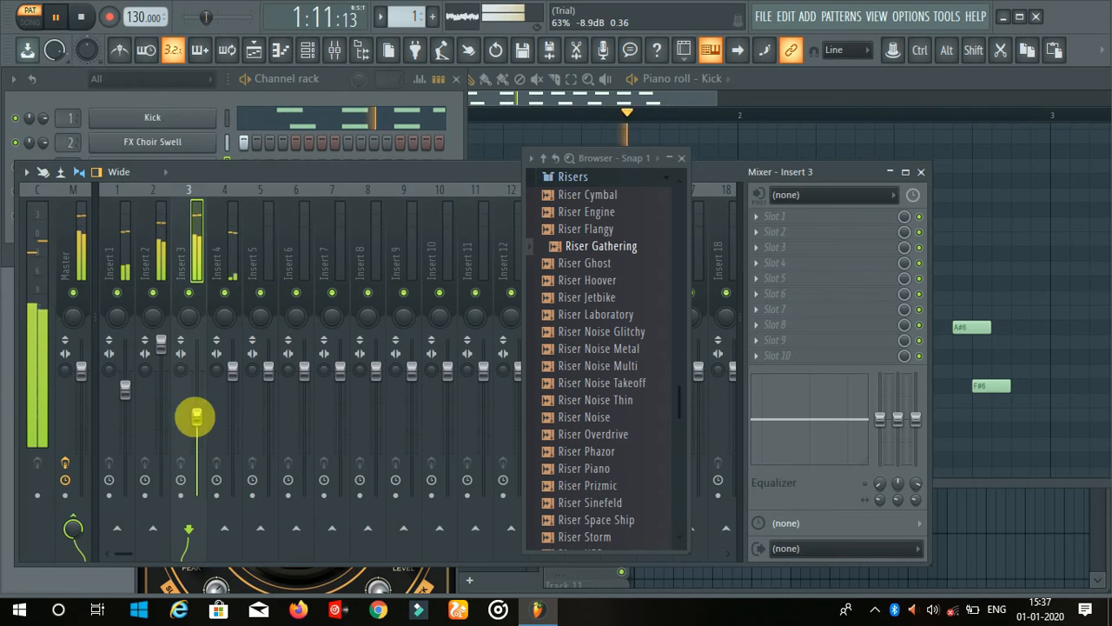
pyautogui.moveTo(226, 363); pyautogui.dragTo(233, 346)
pyautogui.moveTo(125, 388); pyautogui.dragTo(161, 380)
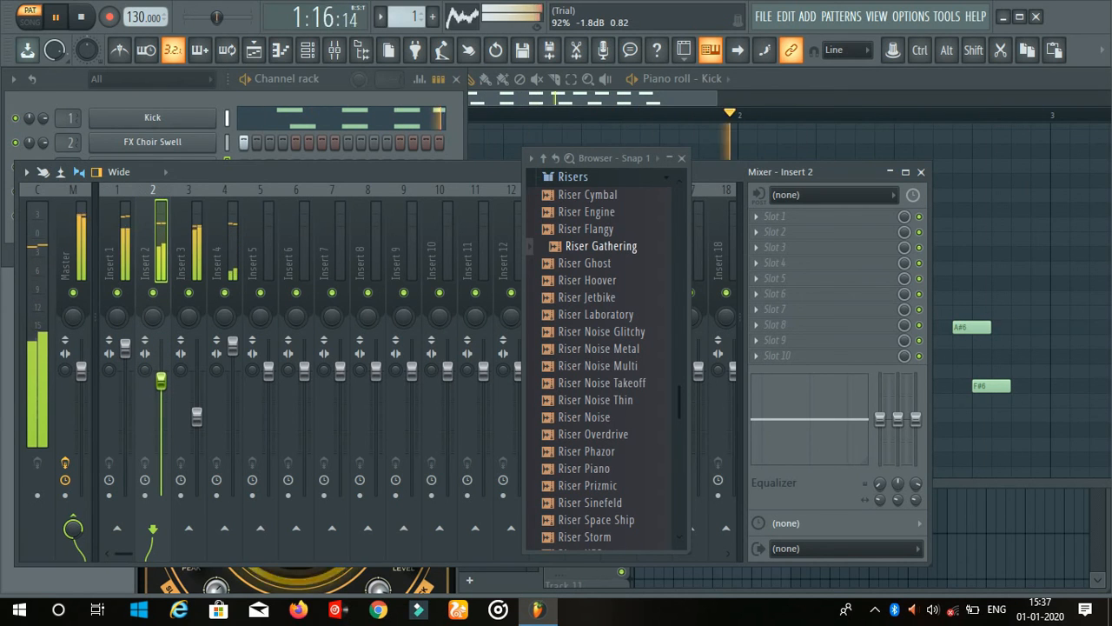
pyautogui.click(196, 416)
pyautogui.moveTo(197, 416); pyautogui.dragTo(198, 409)
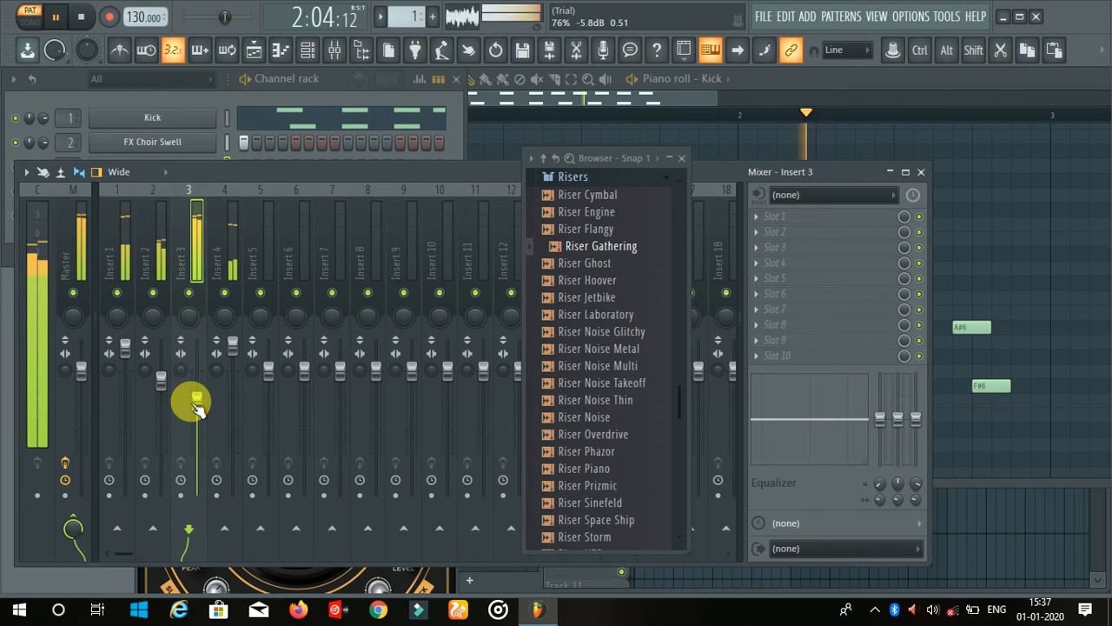
pyautogui.press('space')
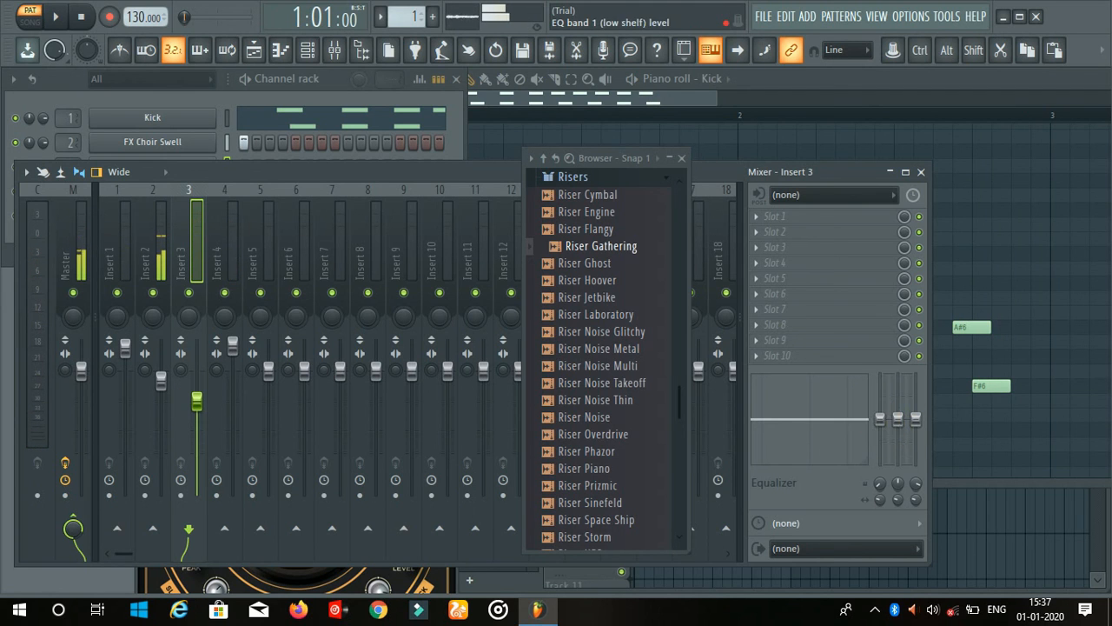
# Set Insert 3's equalizer bands to about 12.7 dB low shelf, 15.3 dB peaking and -16.8 dB high shelf while listening to the pattern.
pyautogui.click(900, 414)
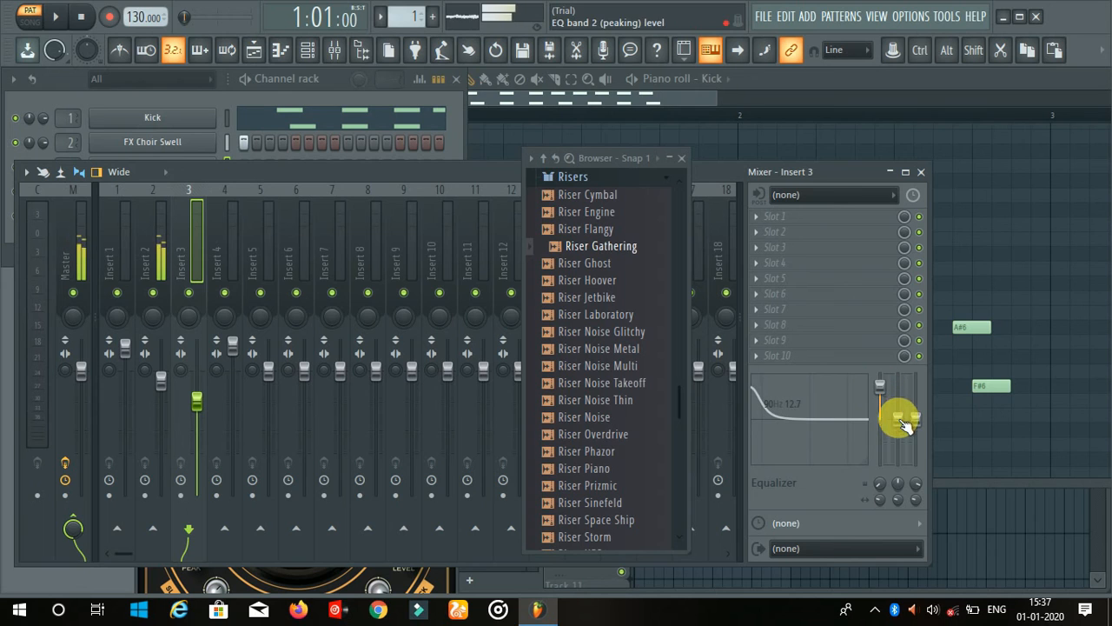
pyautogui.moveTo(899, 431); pyautogui.dragTo(900, 443)
pyautogui.press('space')
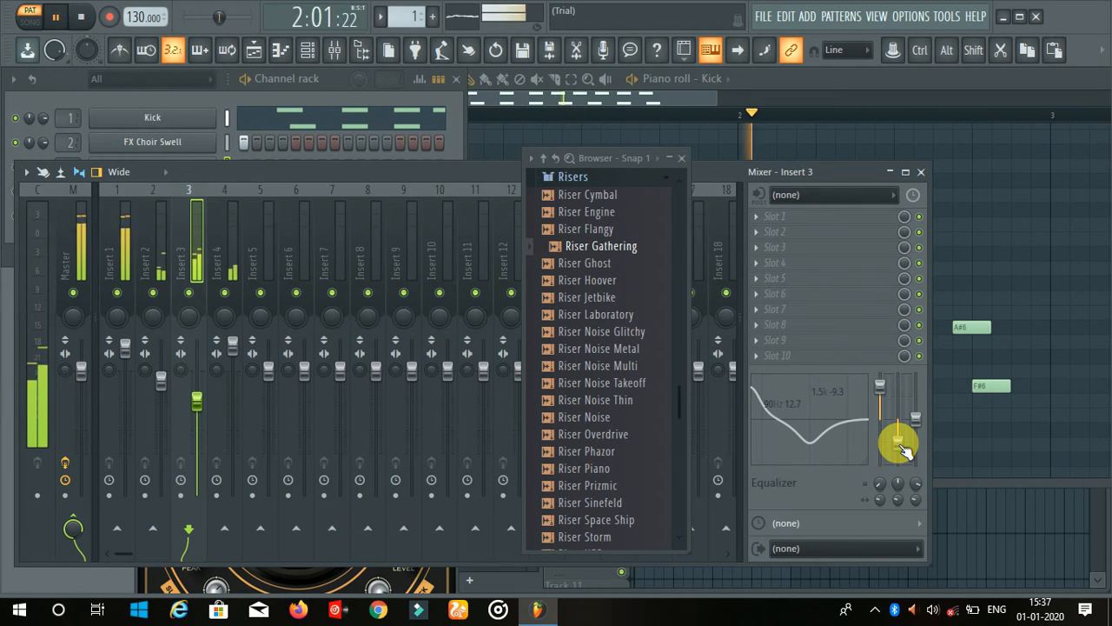
pyautogui.moveTo(917, 425); pyautogui.dragTo(898, 379)
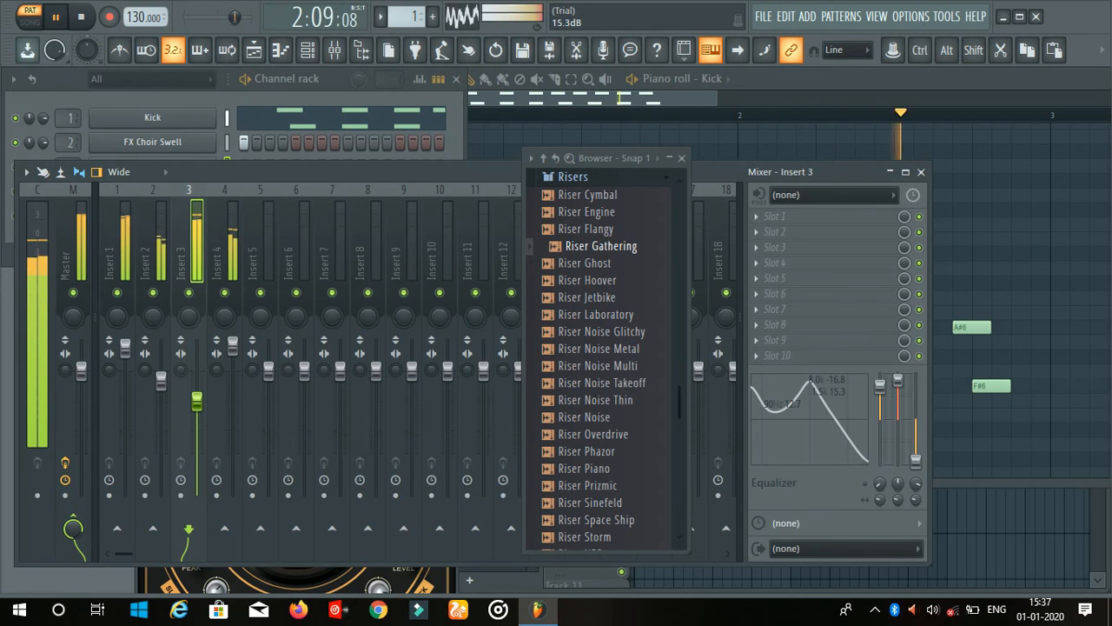
# Stop playback and lower the Master mixer fader all the way down.
pyautogui.press('space')
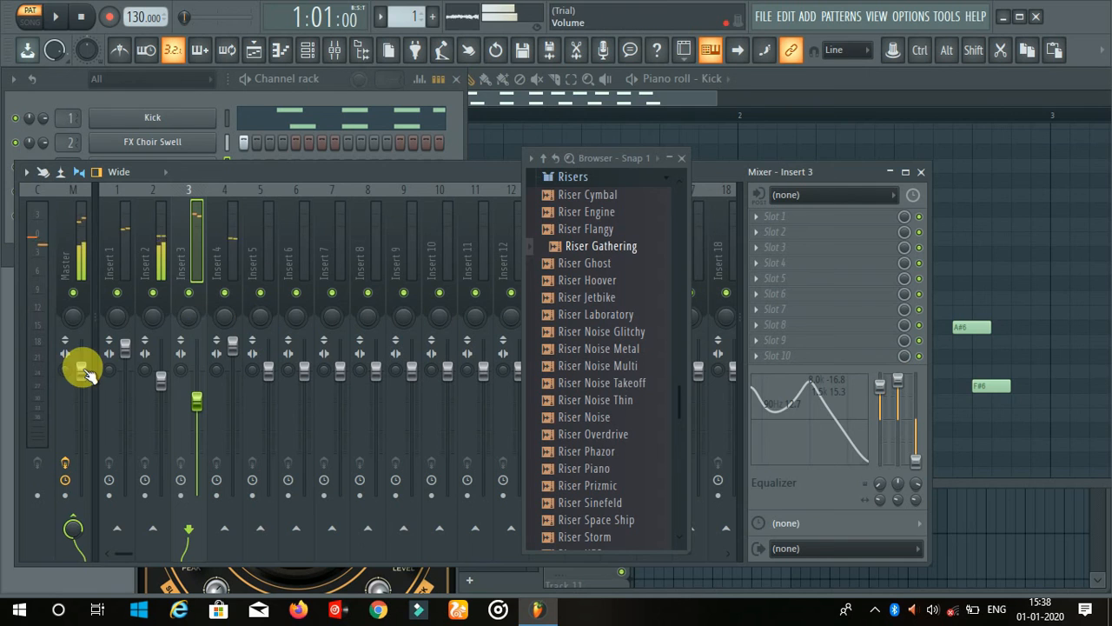
pyautogui.moveTo(81, 367); pyautogui.dragTo(81, 495)
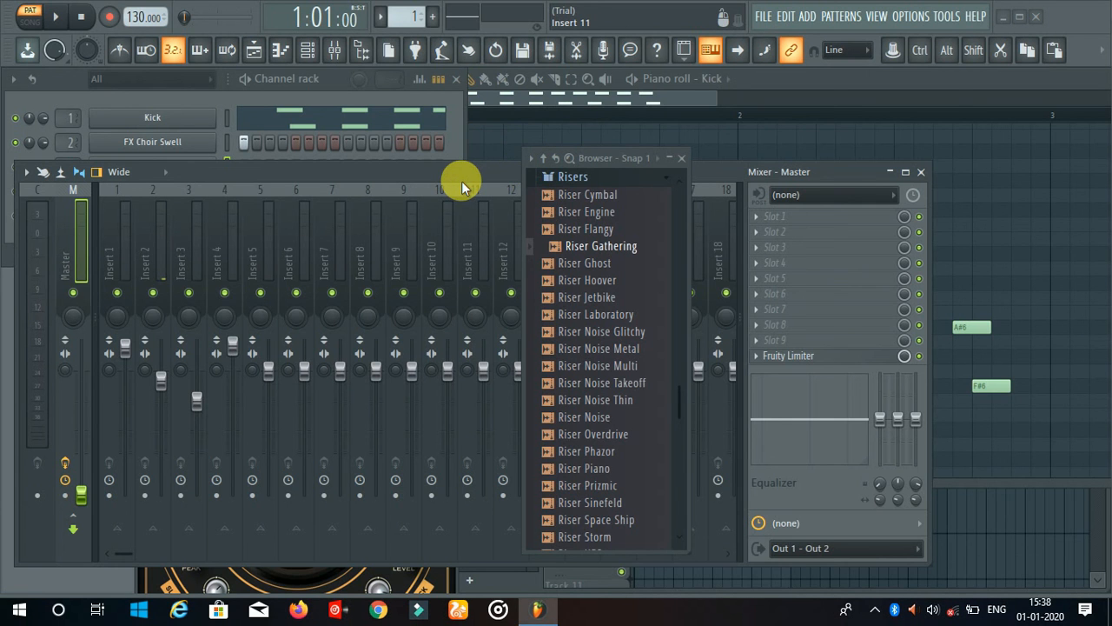
# Find Notepad by searching the installed apps for "note" and open it with a blank document.
pyautogui.press('super')
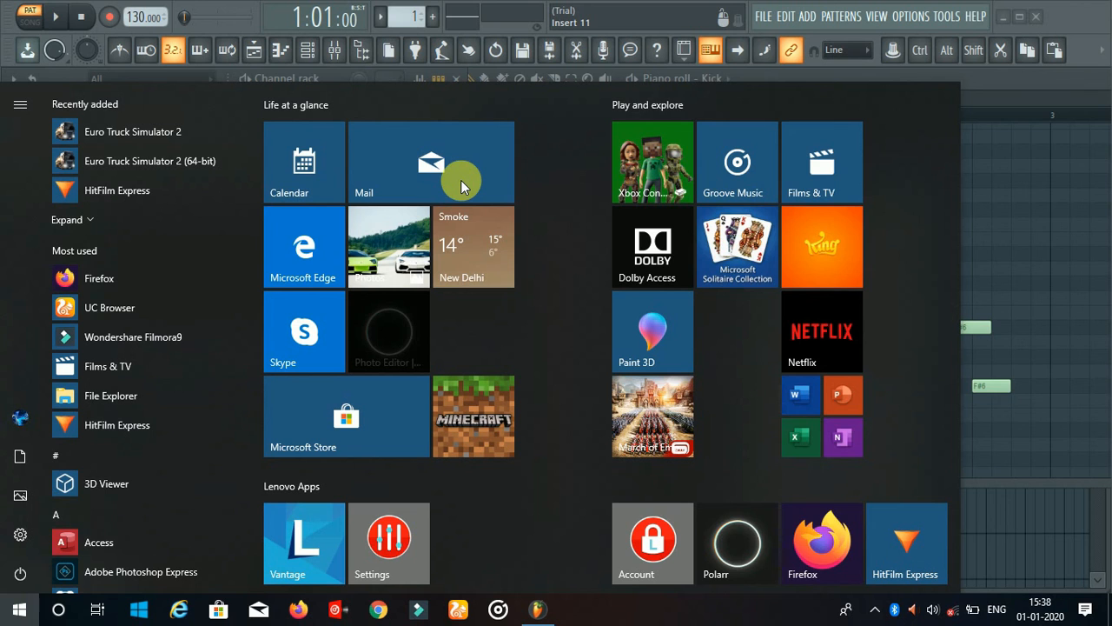
pyautogui.write('not')
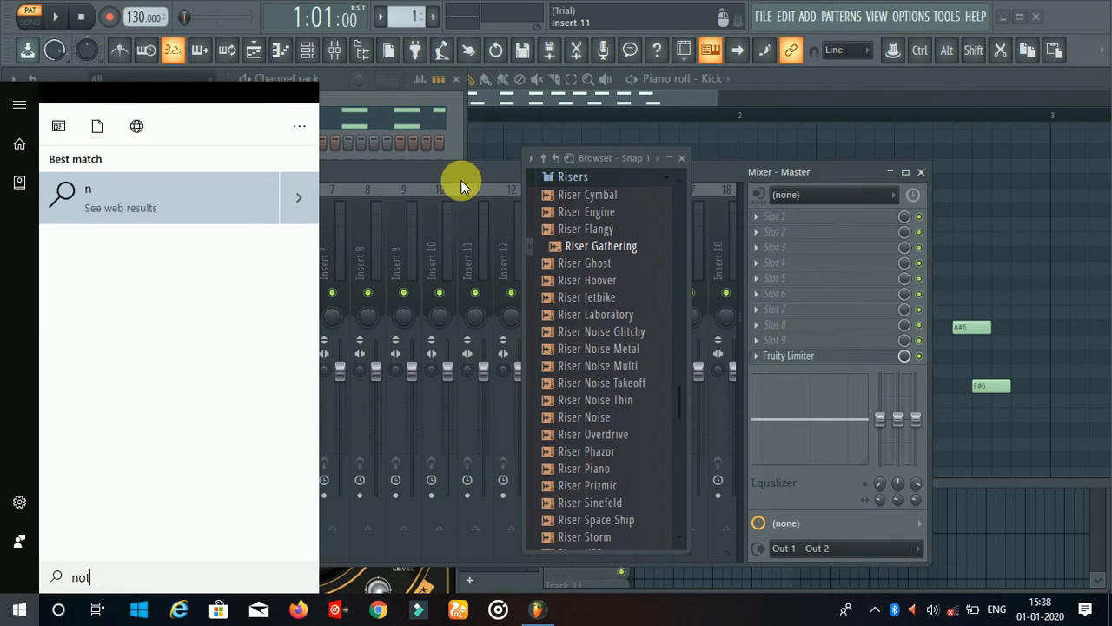
pyautogui.write('e')
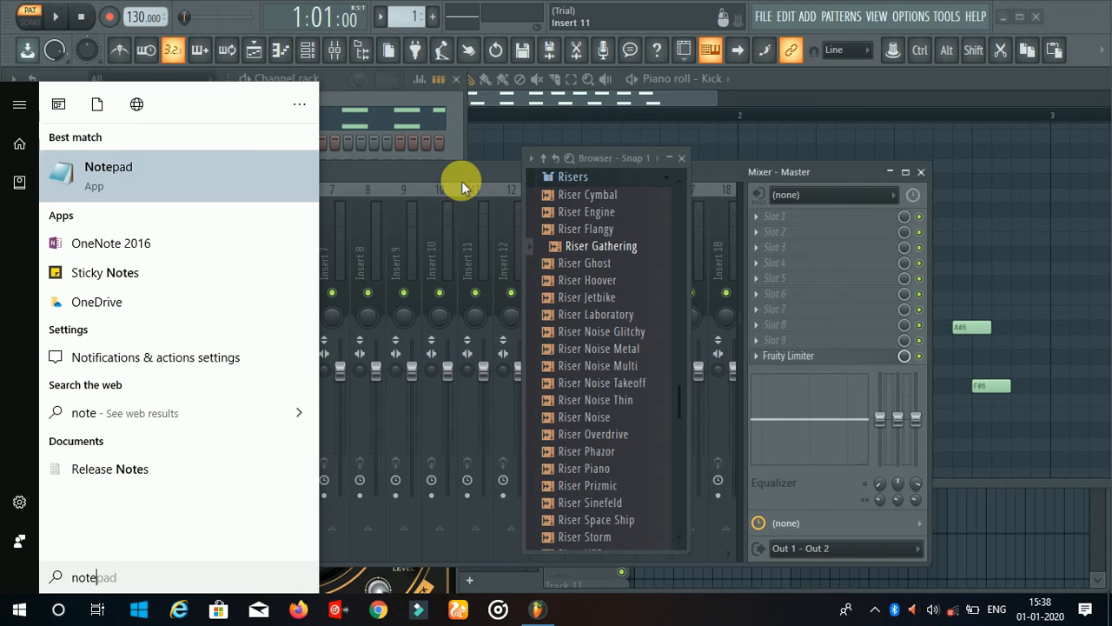
pyautogui.press('Return')
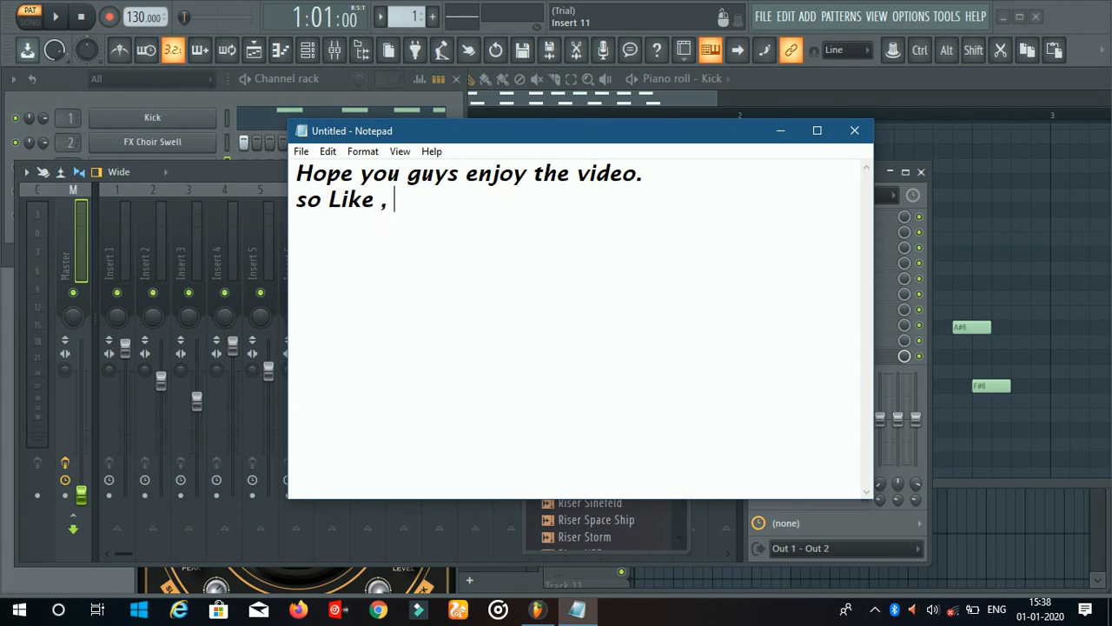
# Complete the second line of the Notepad note after "so Like ," with "Share , subscribe & comment".
pyautogui.write('Share ')
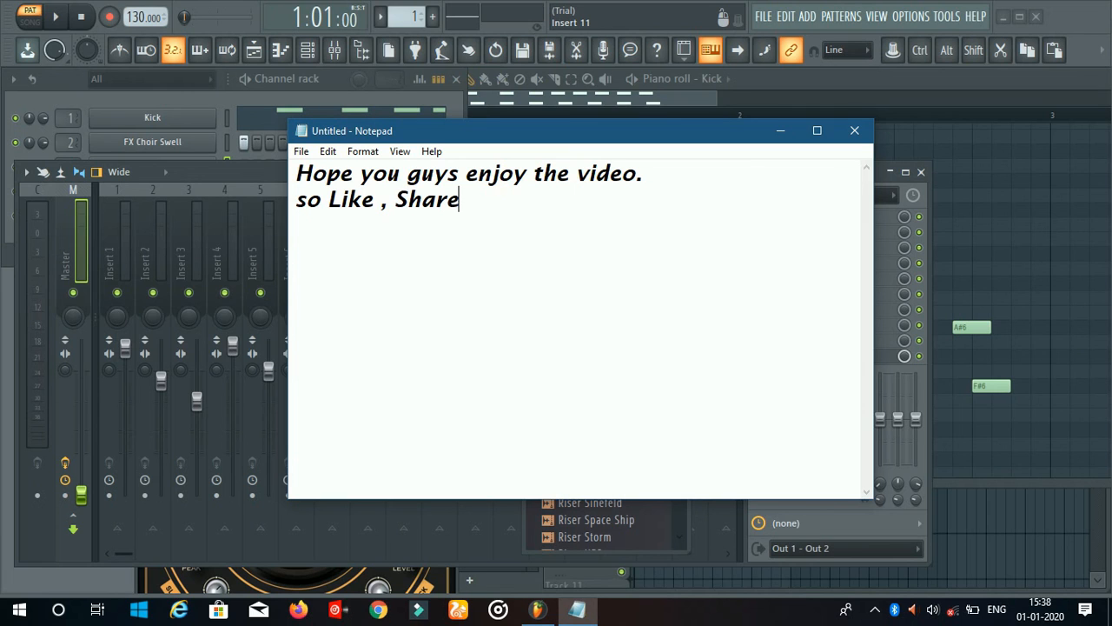
pyautogui.write(', subscri')
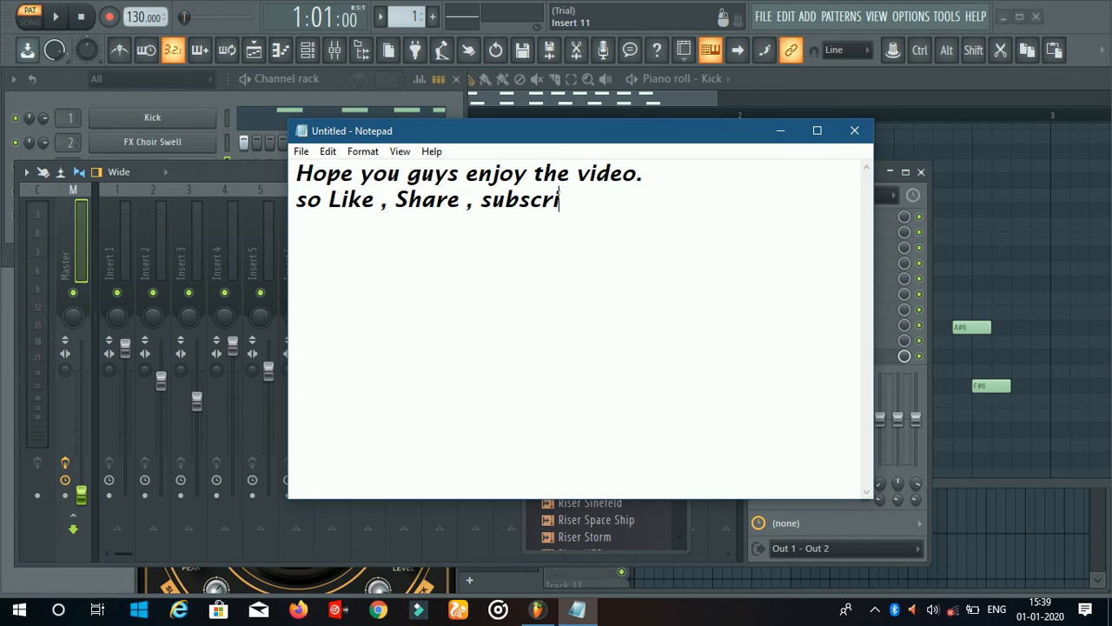
pyautogui.write('be & comment')
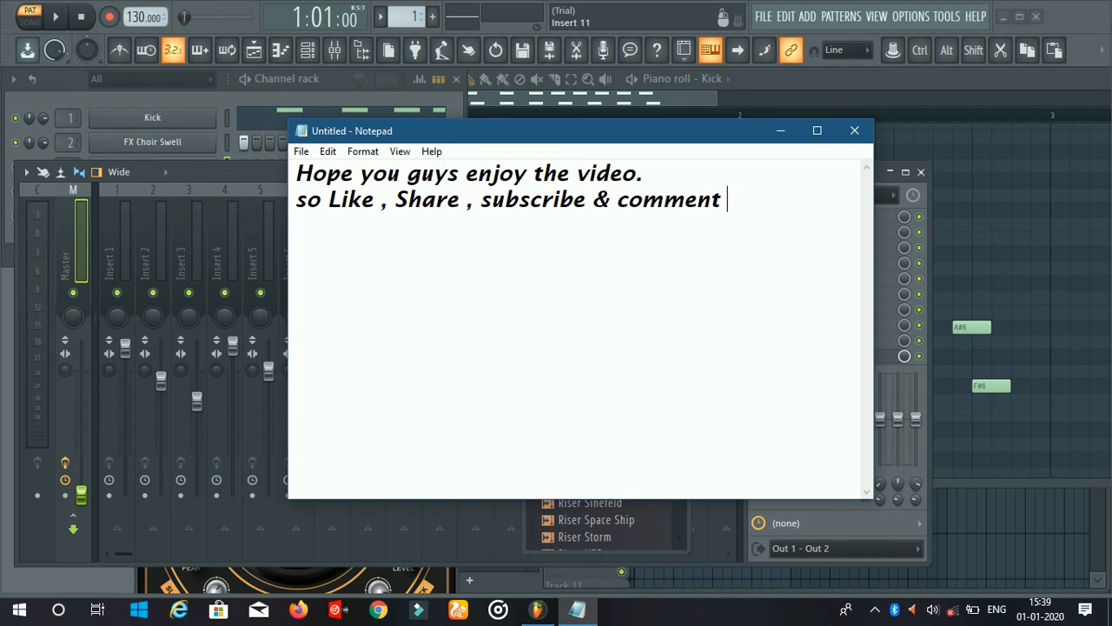
# Add two closing lines below the note's text: "thanks for watching the video." and "Bye".
pyautogui.press('Return')
pyautogui.write('r')
pyautogui.press('BackSpace')
pyautogui.write('thanks for watching the video')
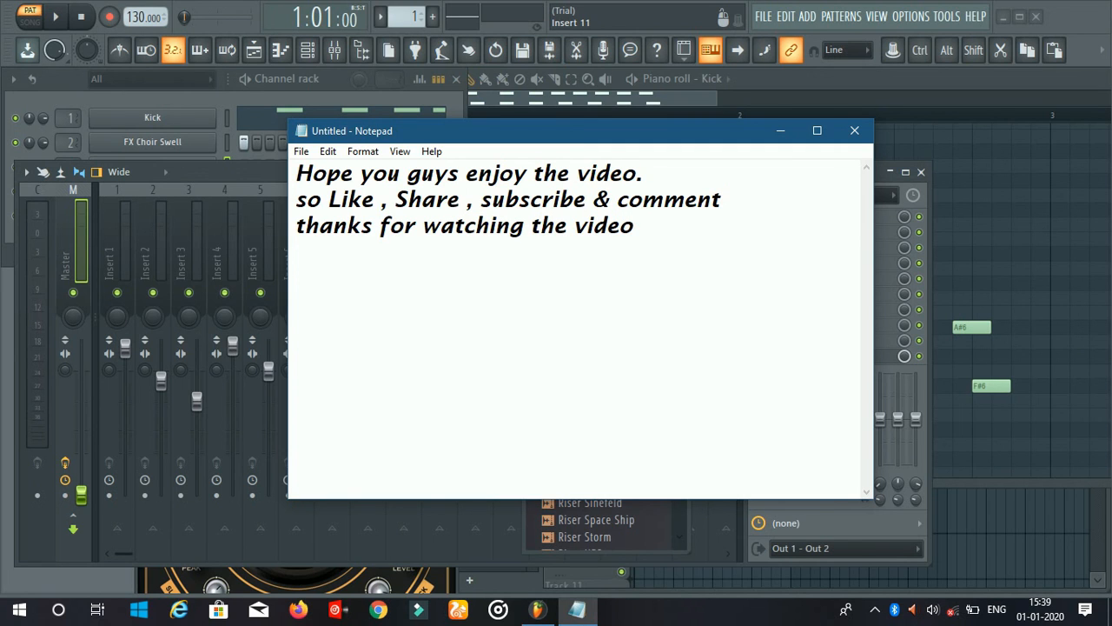
pyautogui.write('.')
pyautogui.press('Return')
pyautogui.write('Bye')
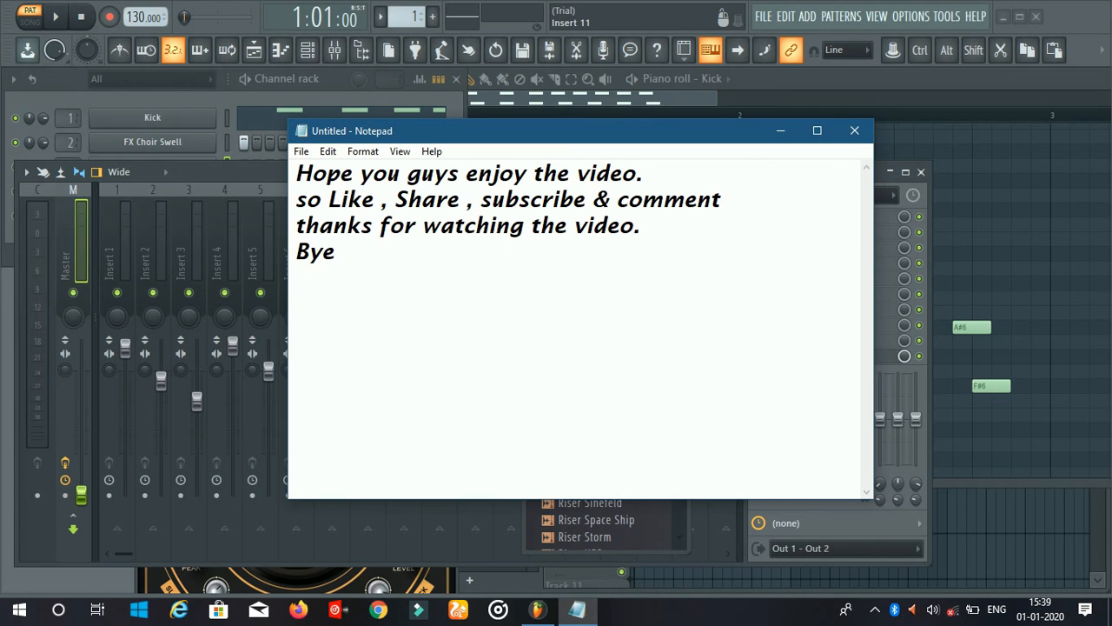